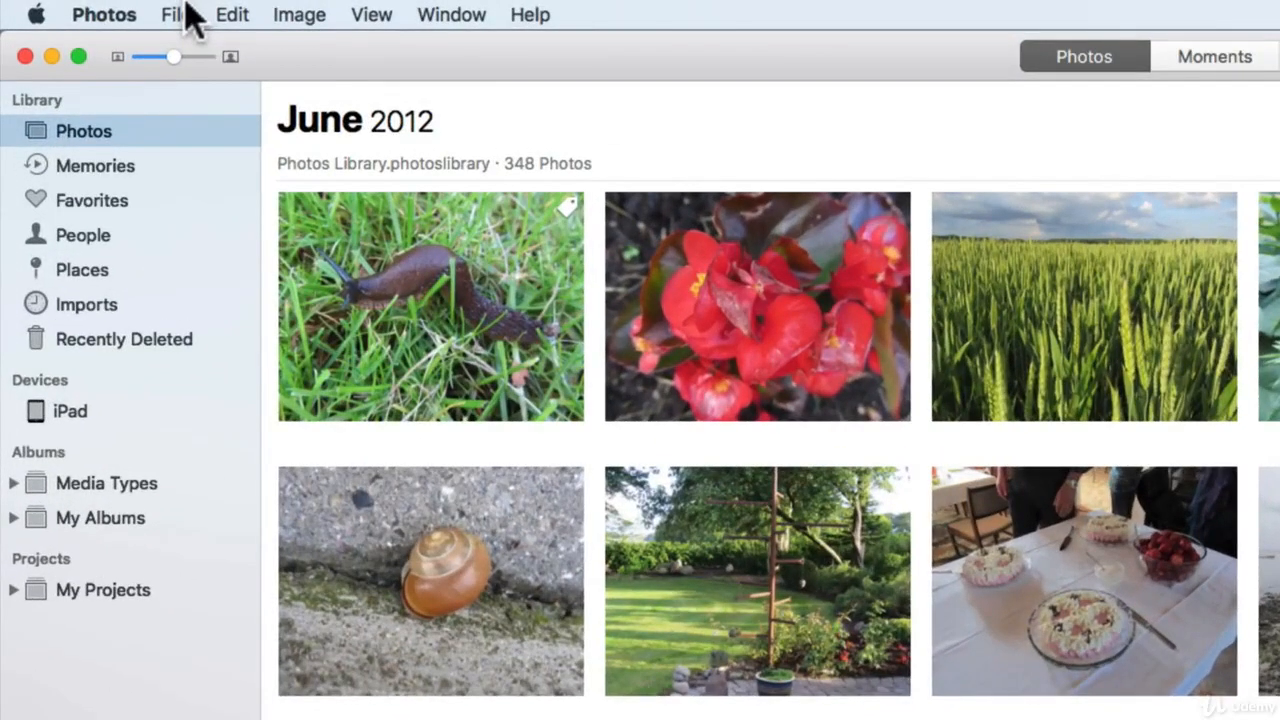
pyautogui.click(176, 15)
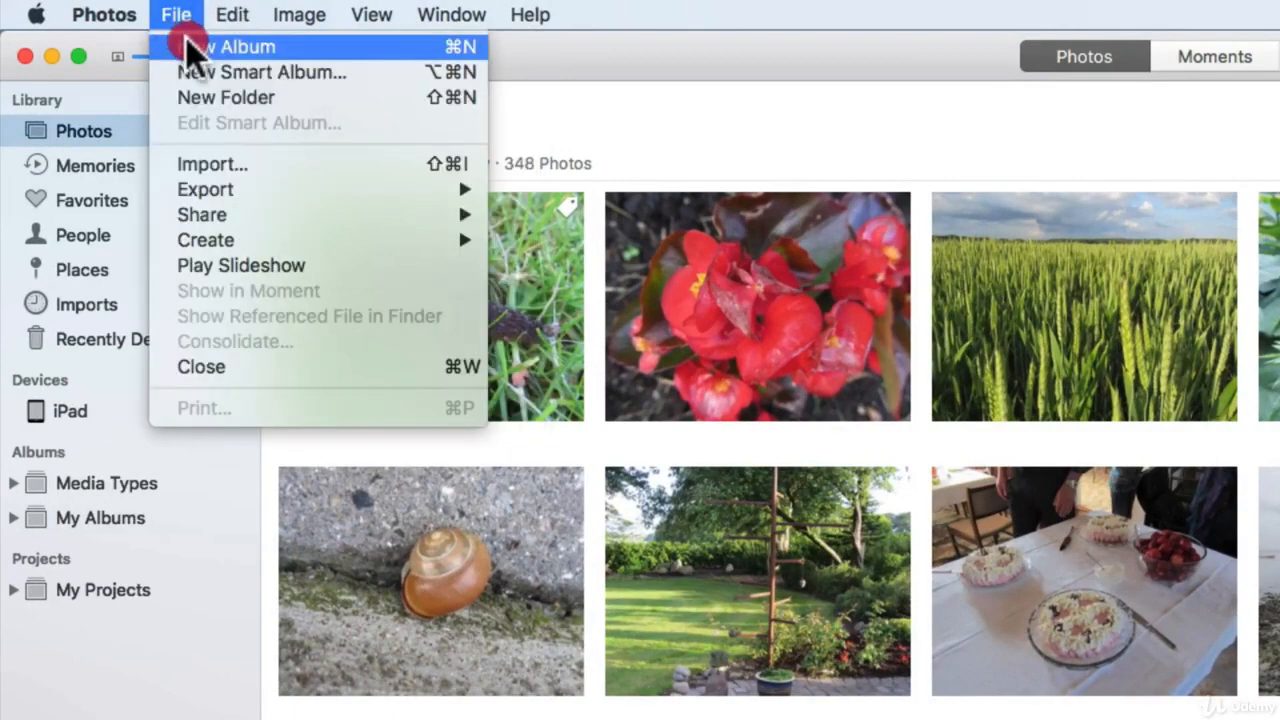
pyautogui.click(173, 13)
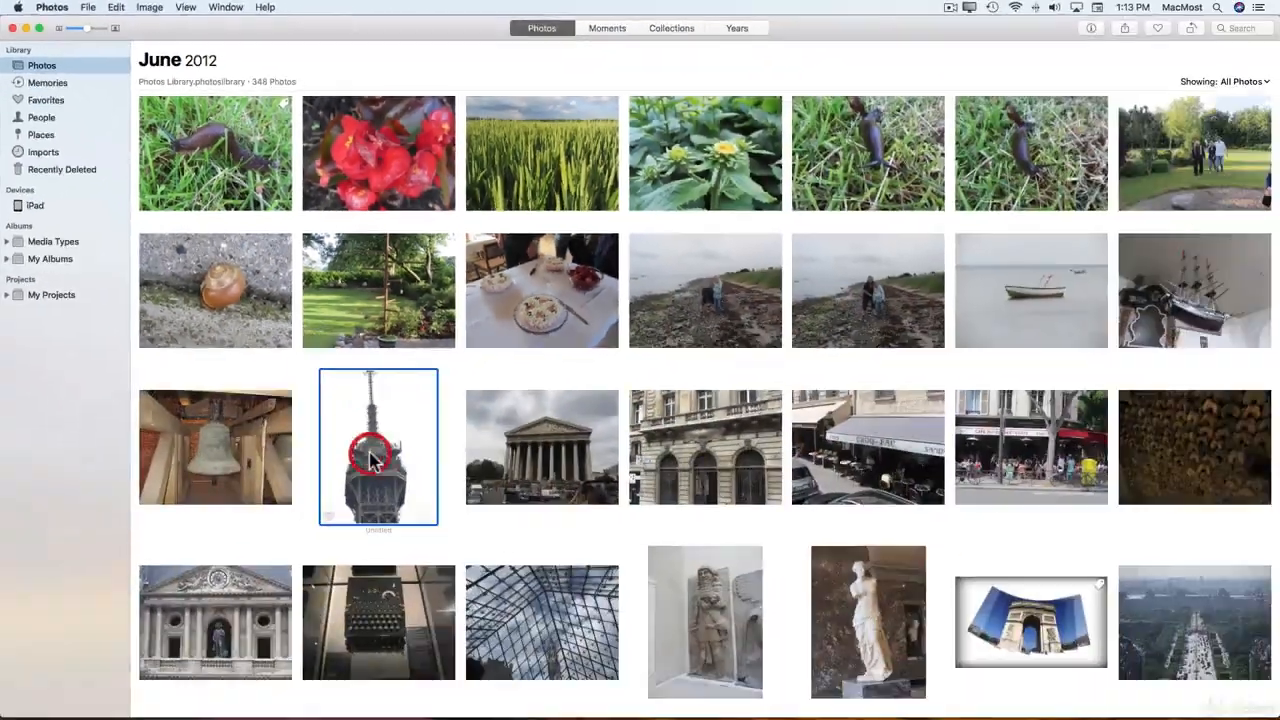
# Step: Create an album named Paris from the consecutive library photos running from the Eiffel Tower top to the night river shot
pyautogui.scroll(-5, 408, 500)
pyautogui.scroll(-5, 408, 500)
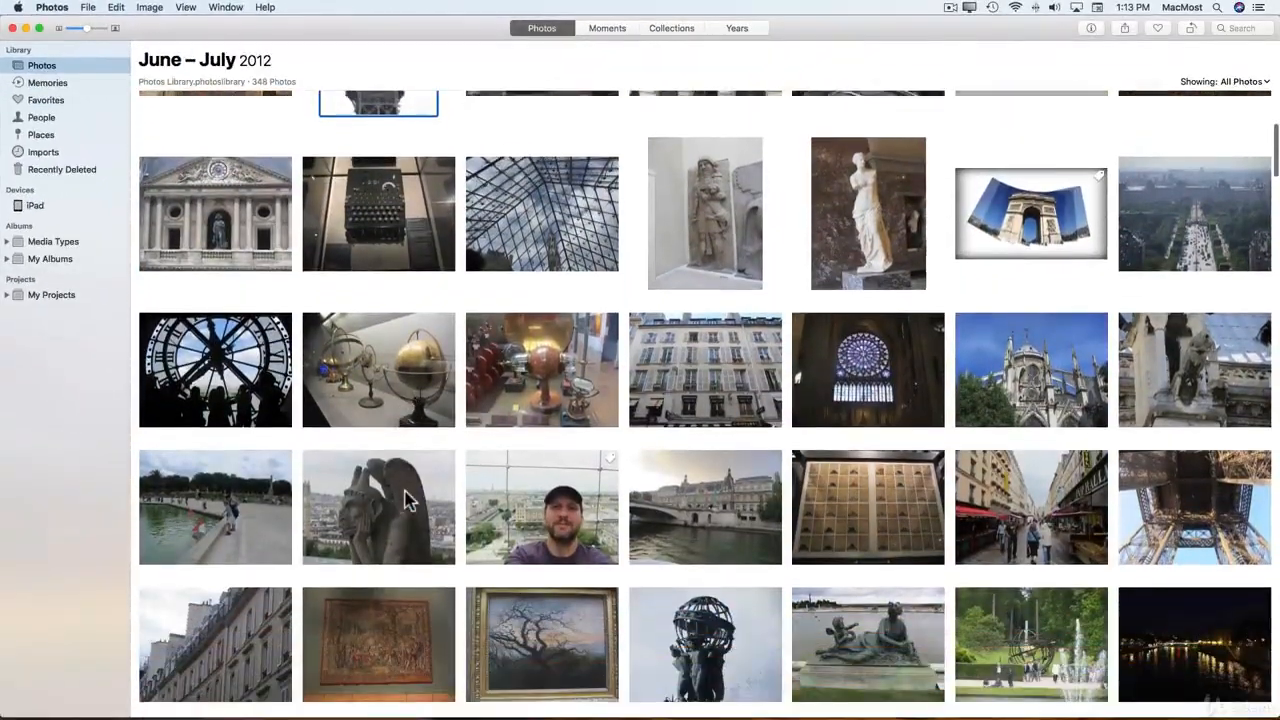
pyautogui.scroll(-2, 408, 500)
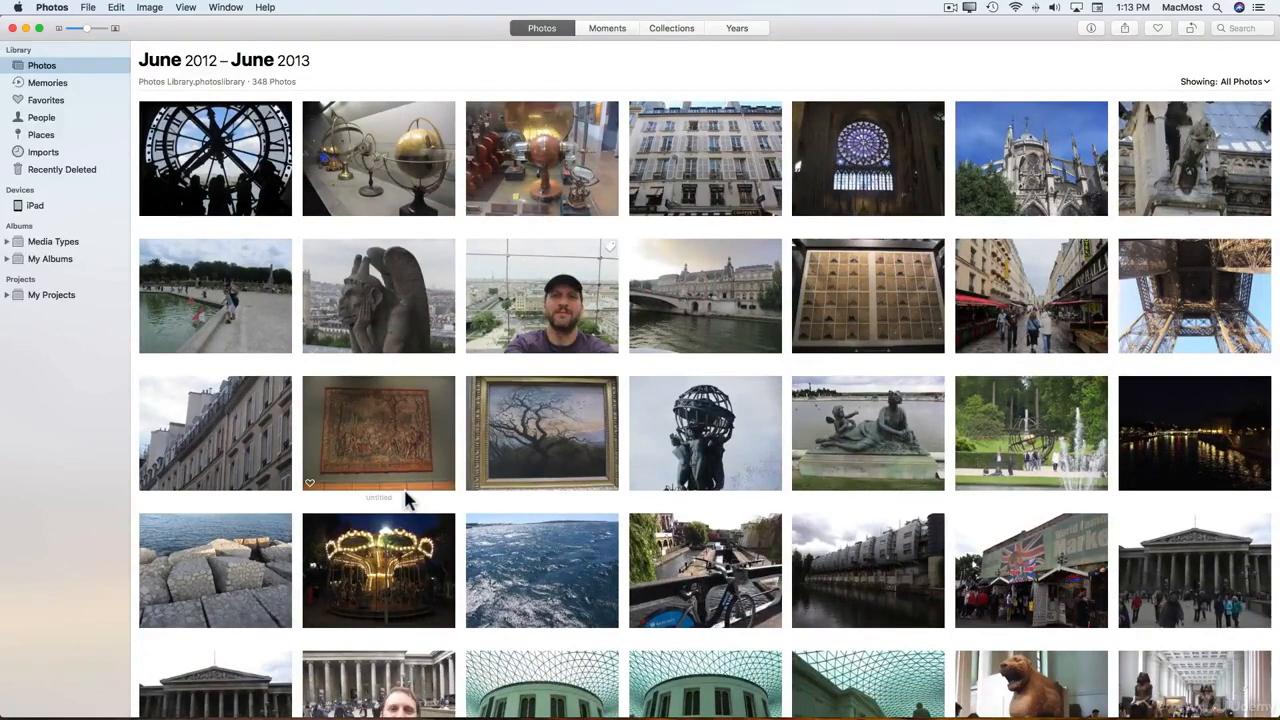
pyautogui.keyDown('shift'); pyautogui.click(1188, 447); pyautogui.keyUp('shift')
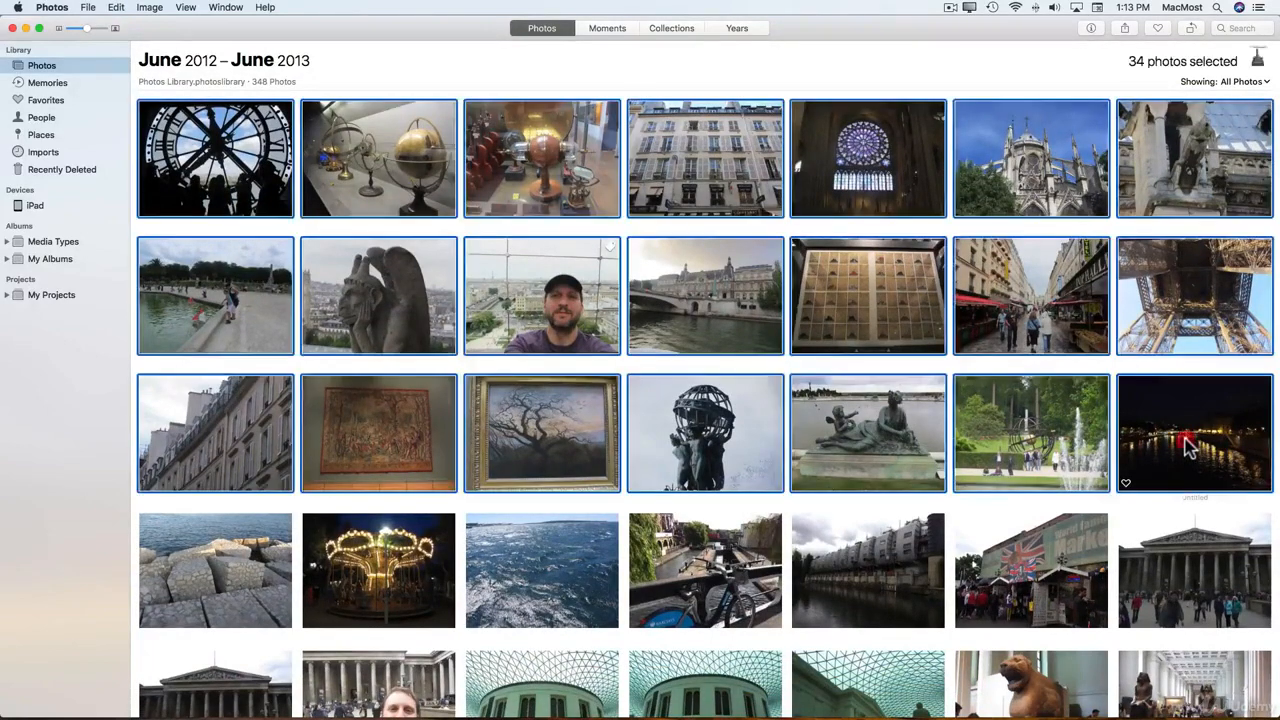
pyautogui.scroll(5, 936, 358)
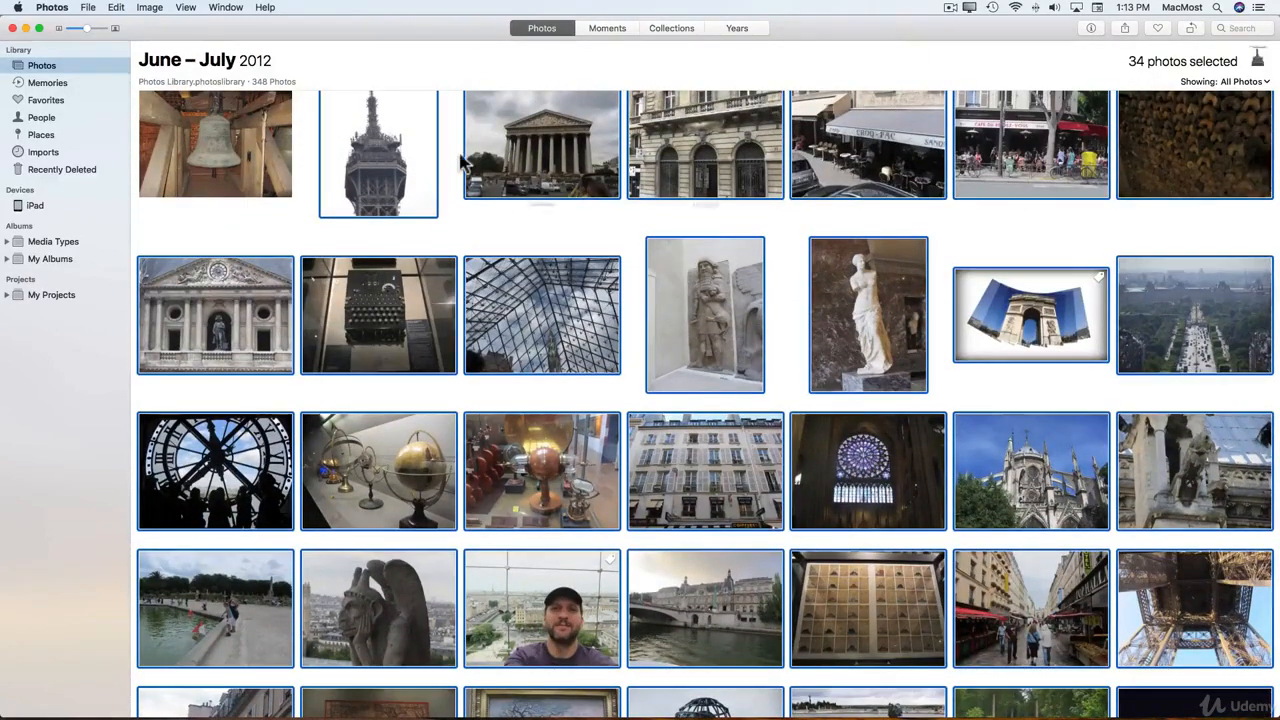
pyautogui.click(88, 7)
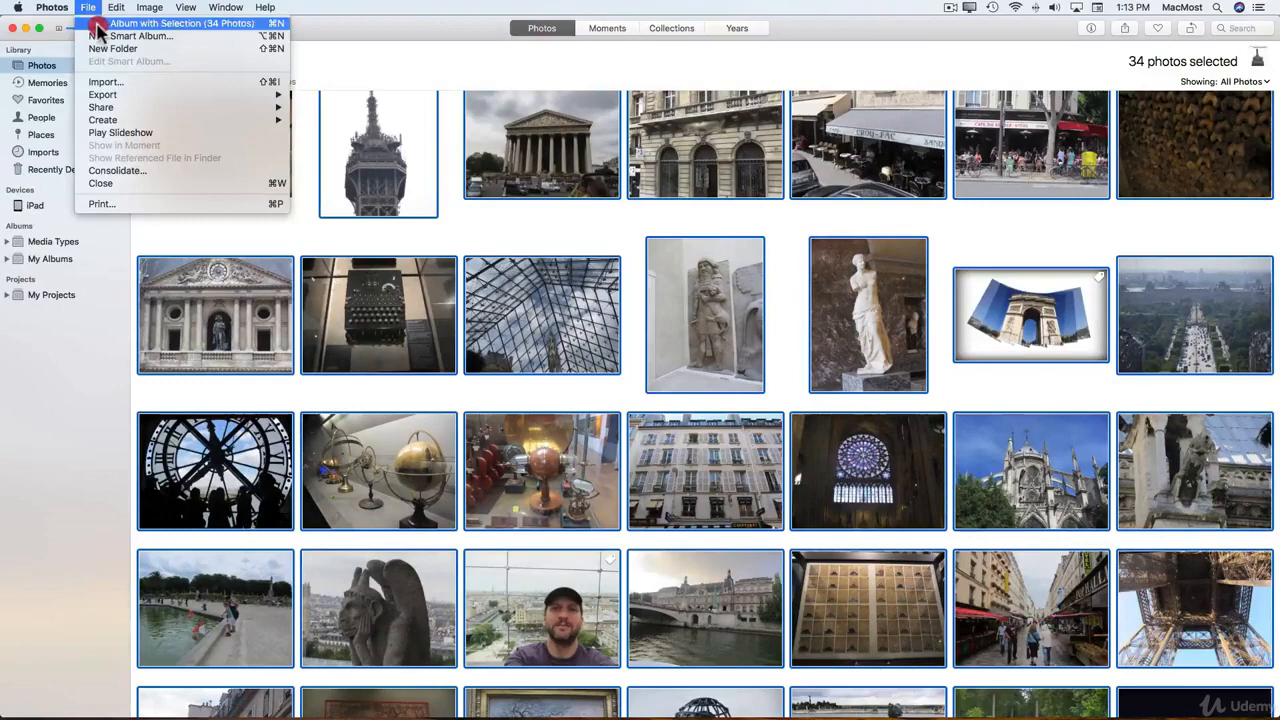
pyautogui.click(230, 30)
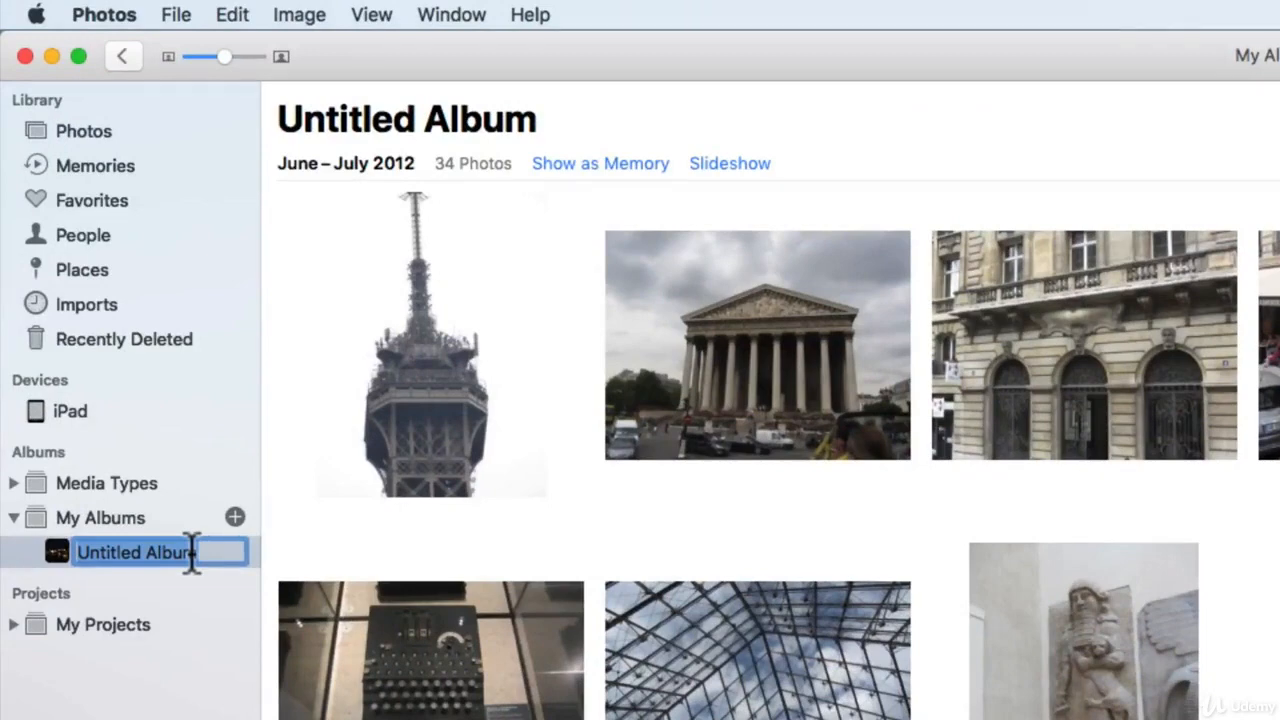
pyautogui.write('Paris')
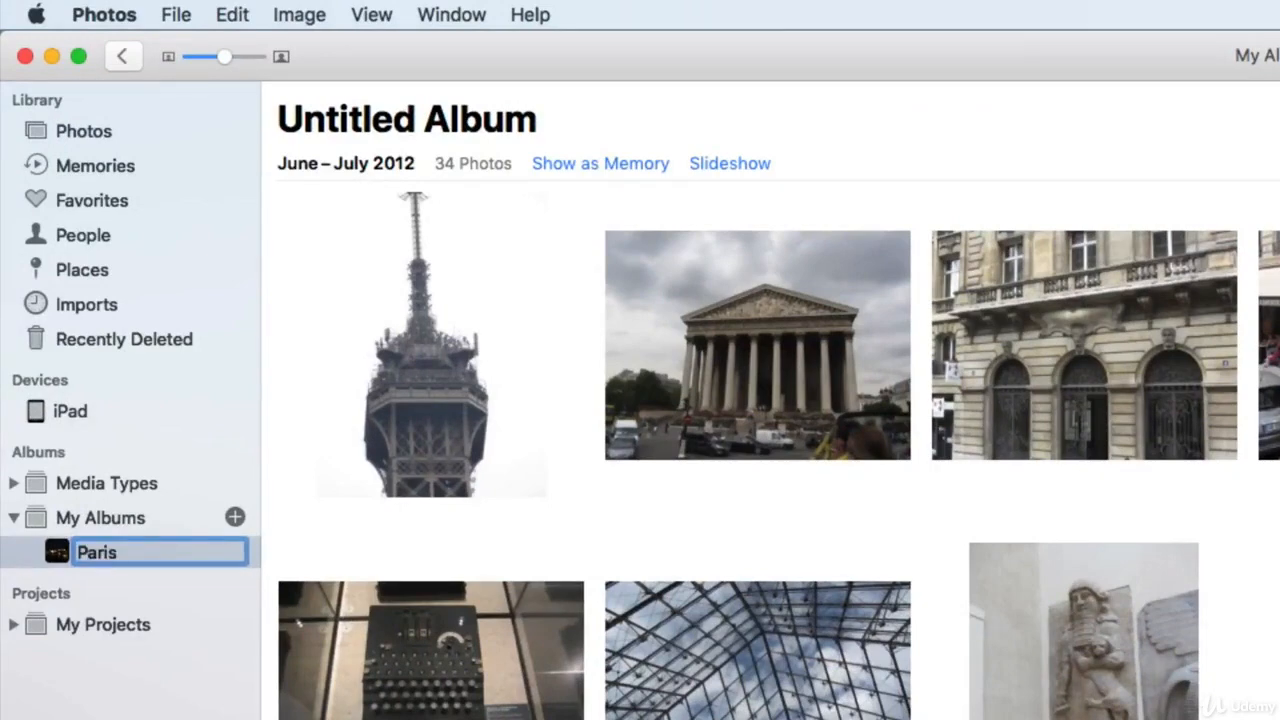
pyautogui.press('Return')
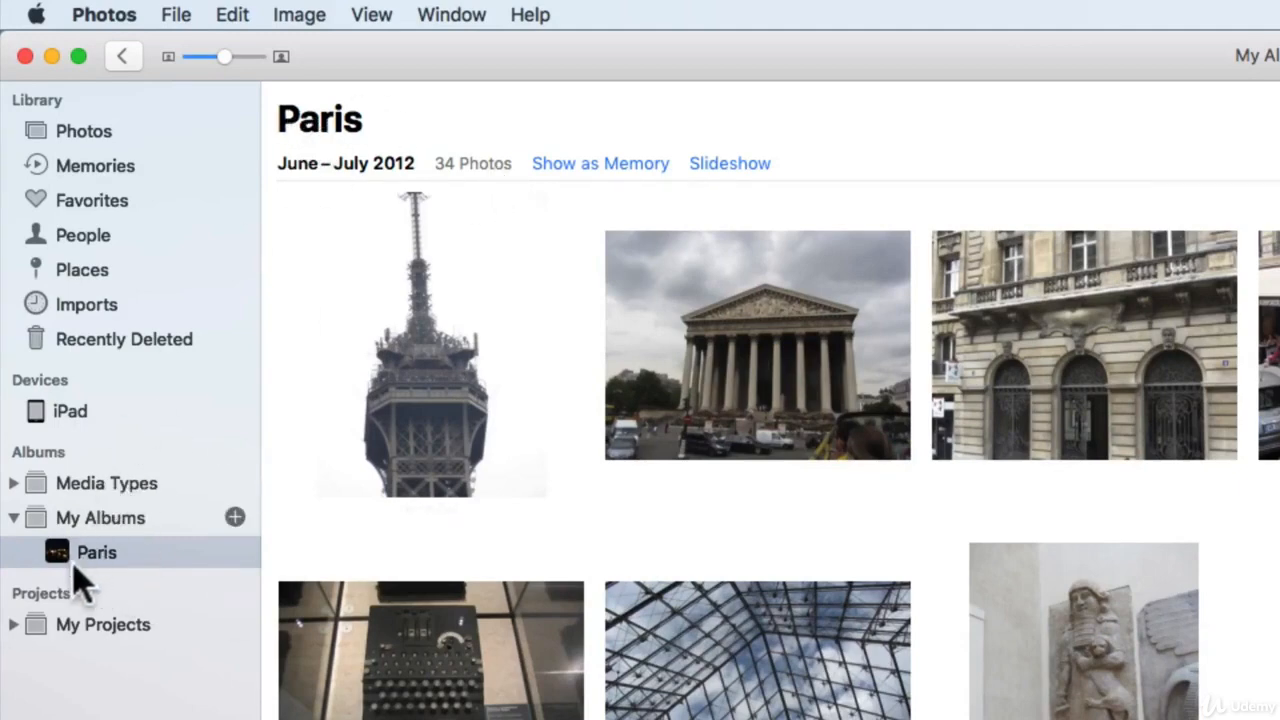
pyautogui.click(309, 115)
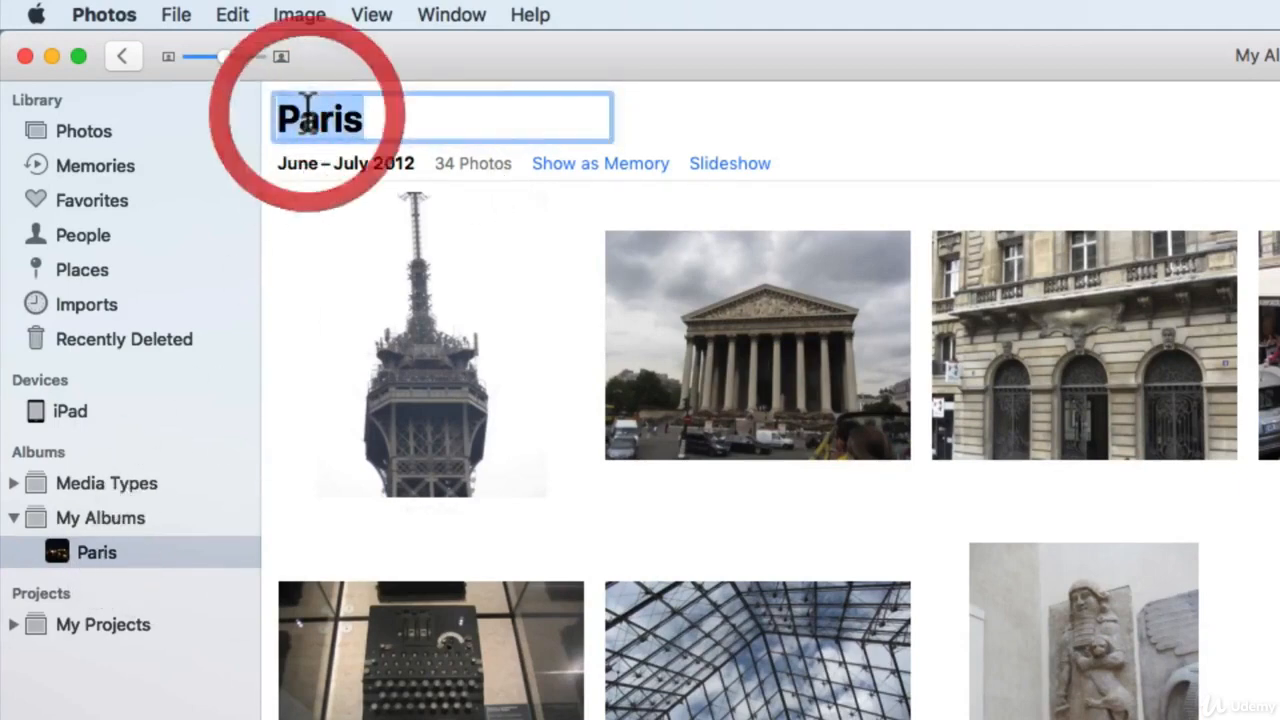
pyautogui.click(106, 565)
pyautogui.click(101, 562)
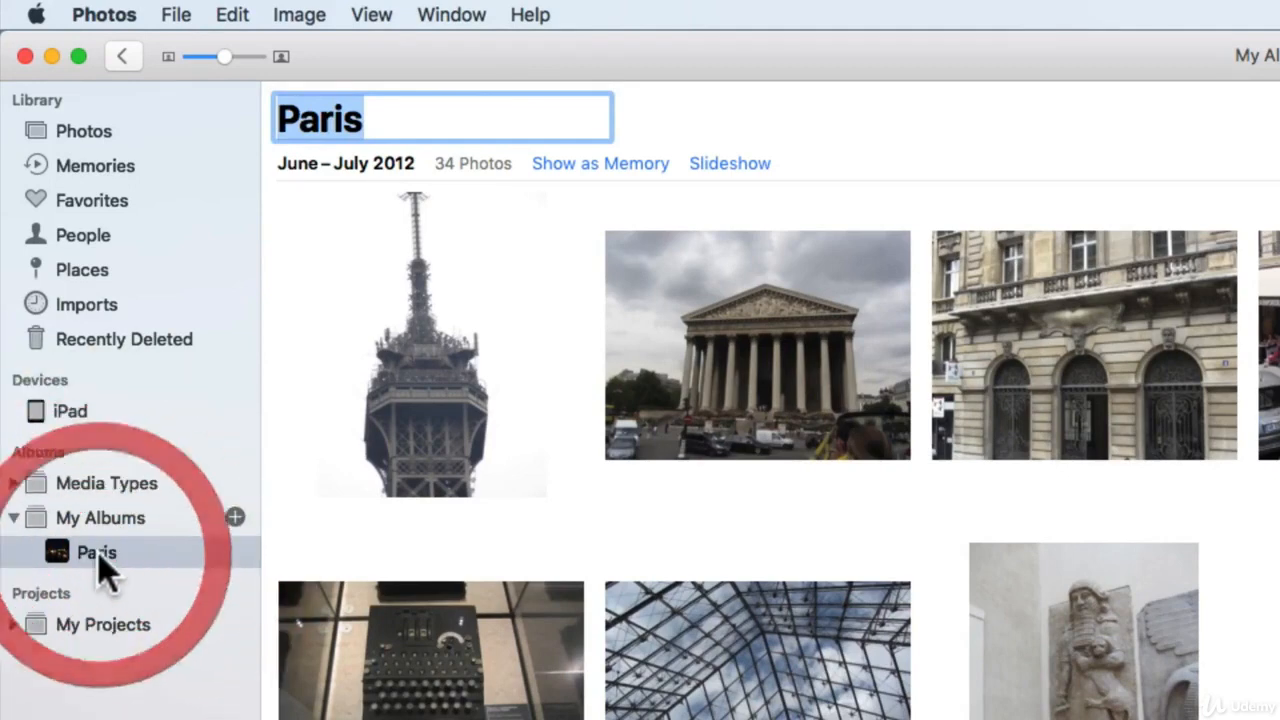
pyautogui.click(422, 108)
pyautogui.click(664, 126)
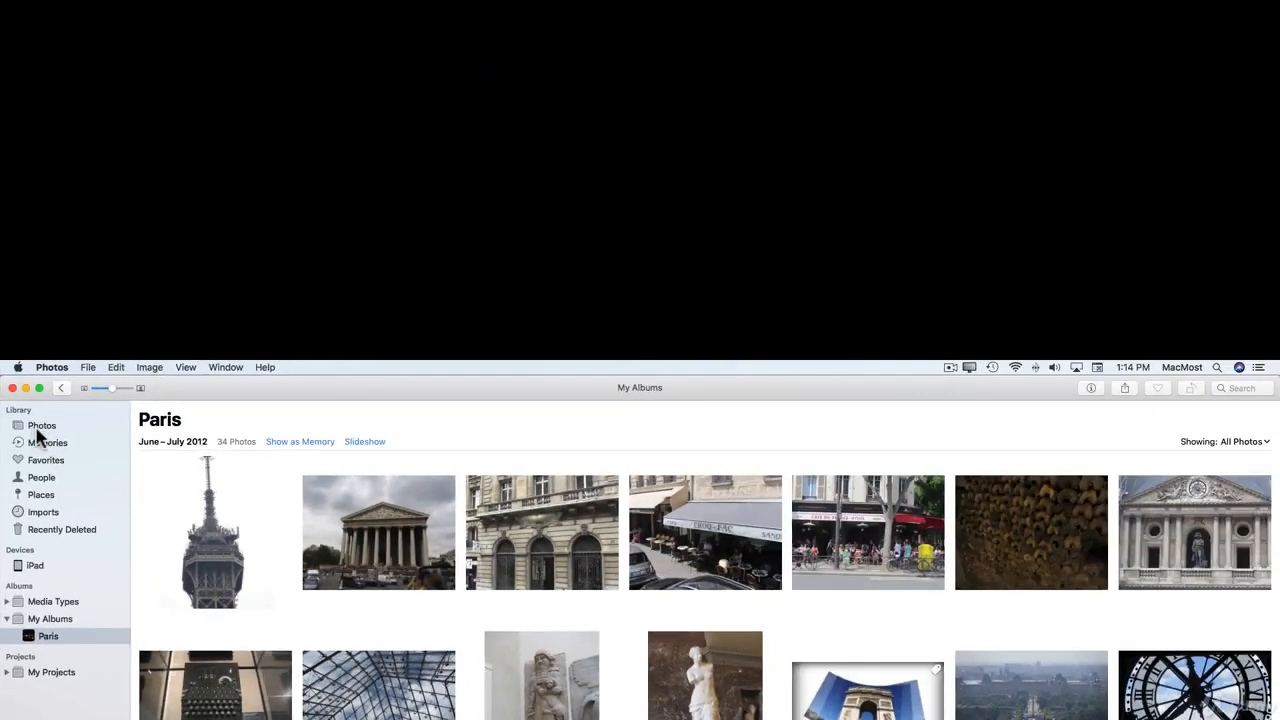
# Step: Compare the Paris album's contents with the full photo library and view the filter options for the album's displayed photos
pyautogui.click(72, 136)
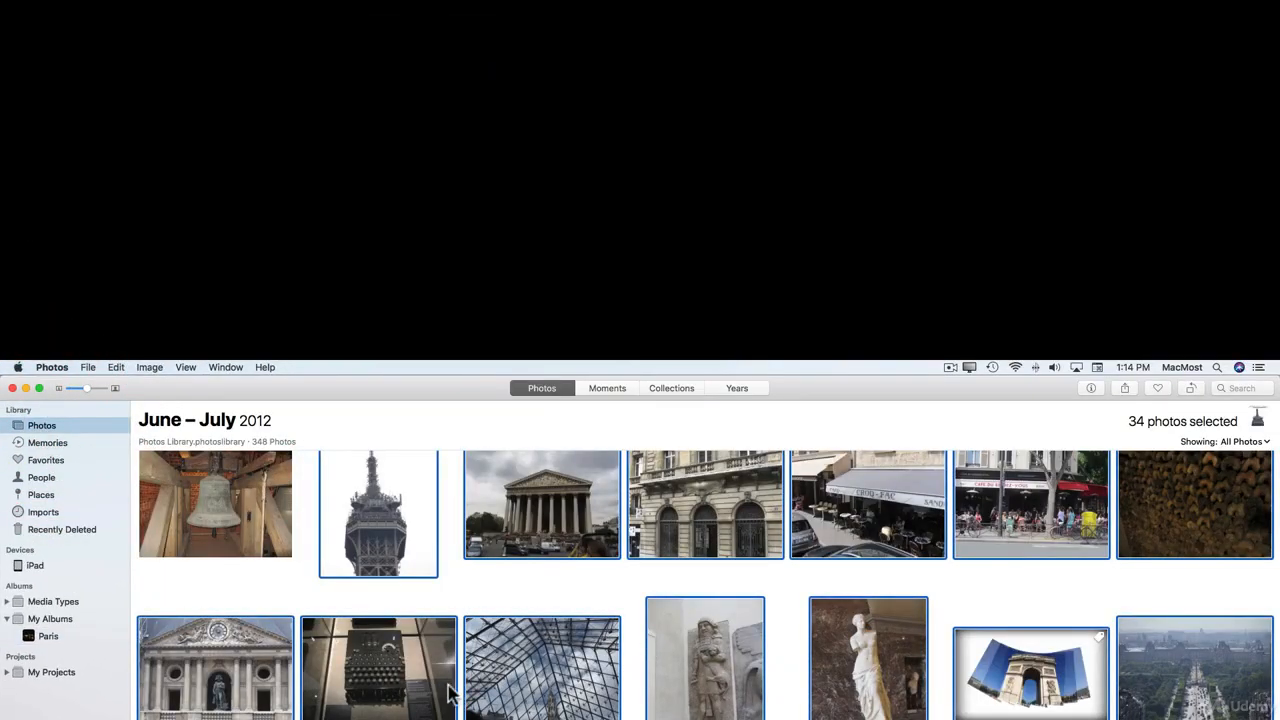
pyautogui.moveTo(53, 625)
pyautogui.click(48, 636)
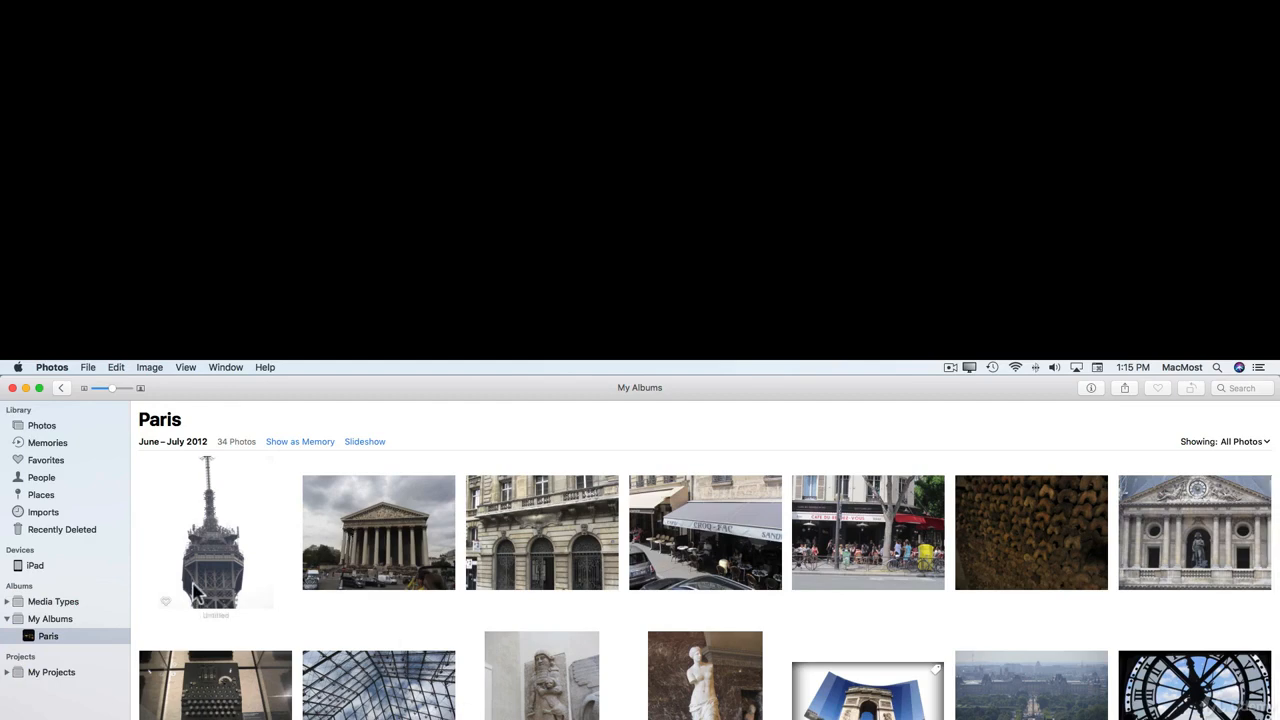
pyautogui.click(40, 426)
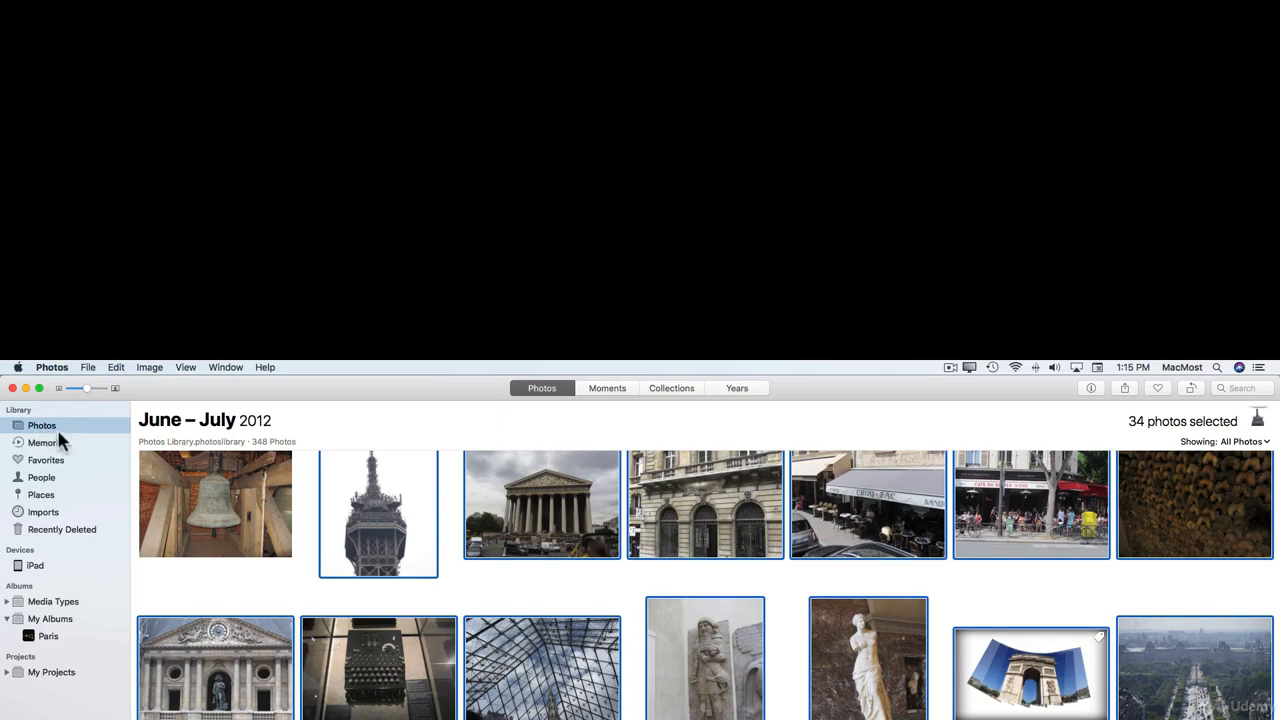
pyautogui.click(47, 635)
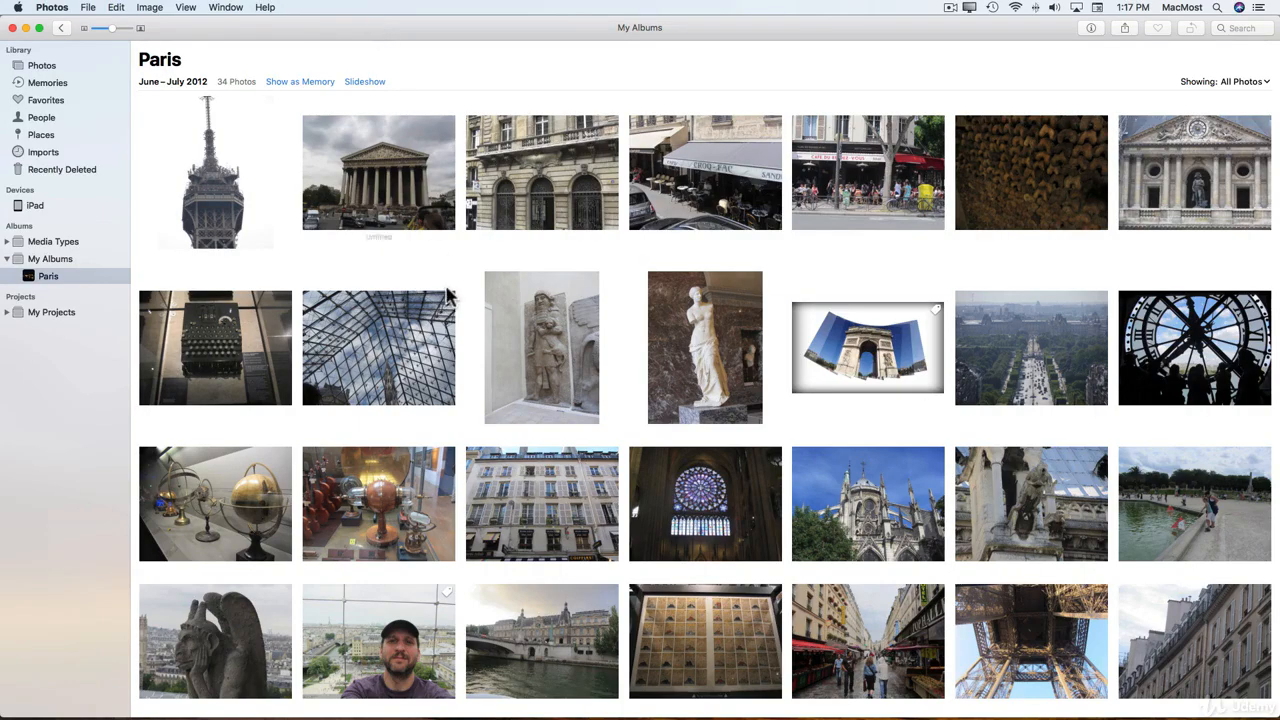
pyautogui.click(1242, 85)
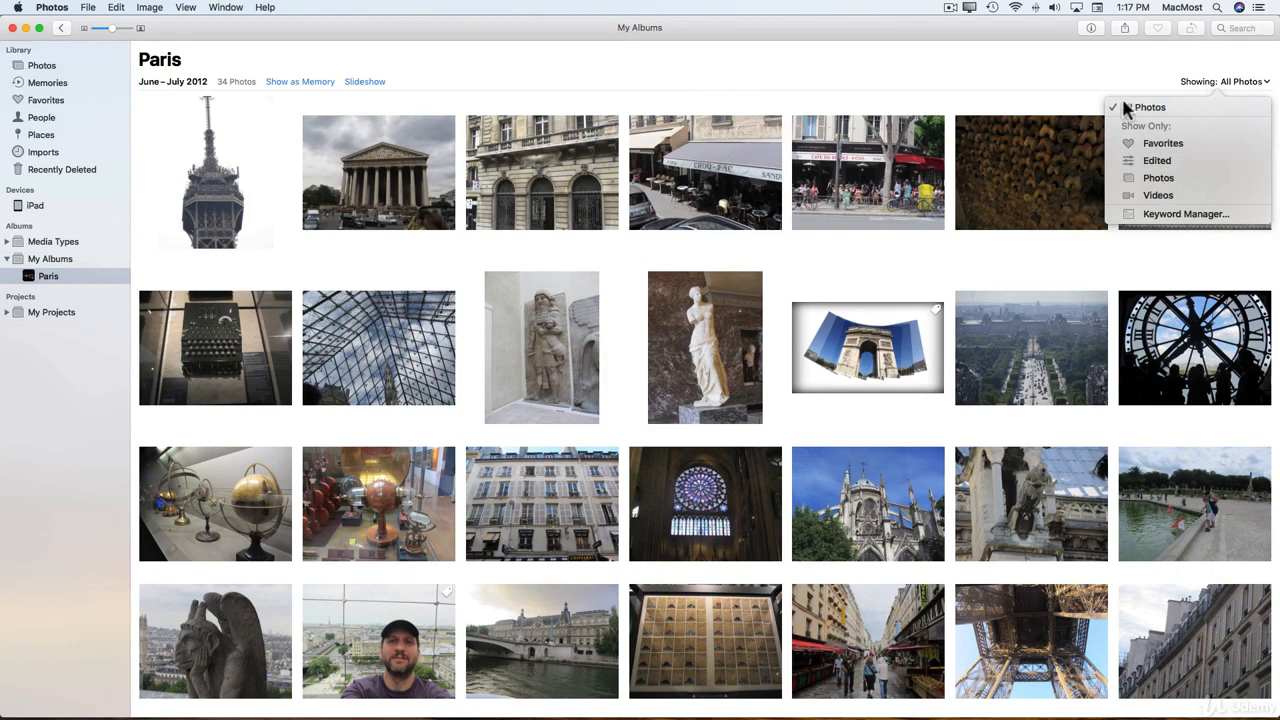
pyautogui.click(894, 83)
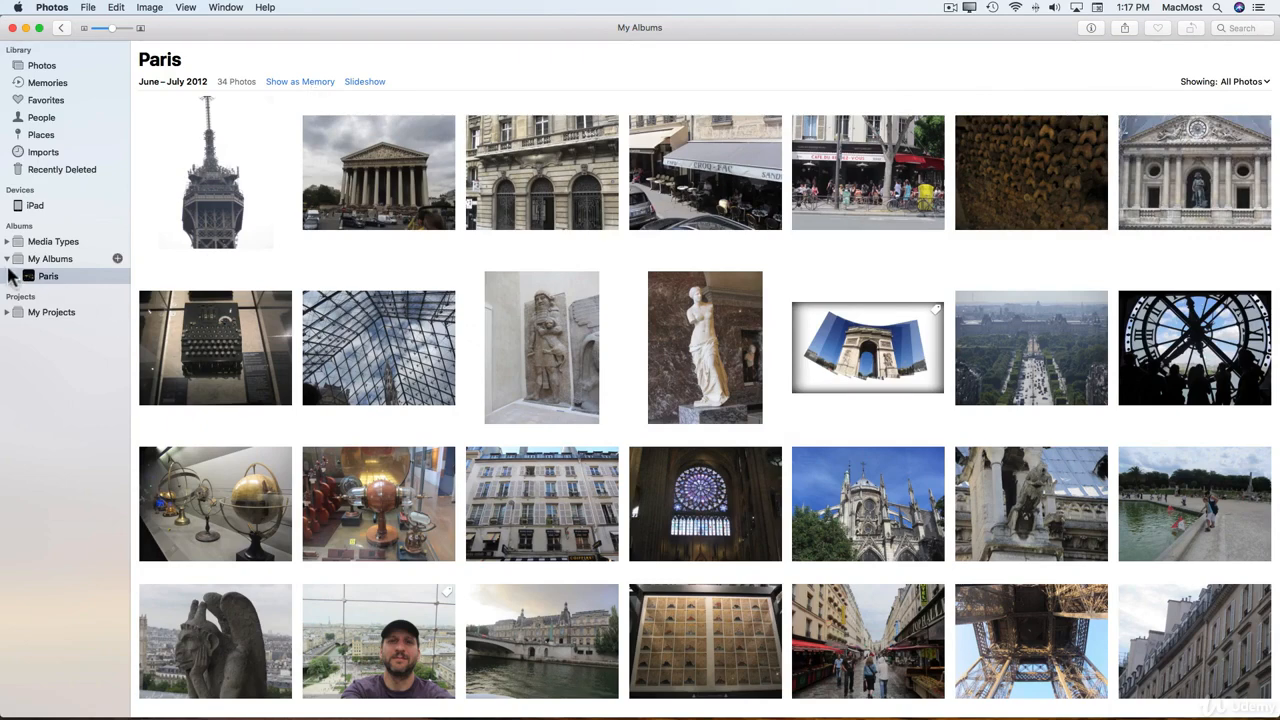
# Step: Add the library's rocky shoreline photo to the Paris album and select it at the end of that album
pyautogui.click(45, 68)
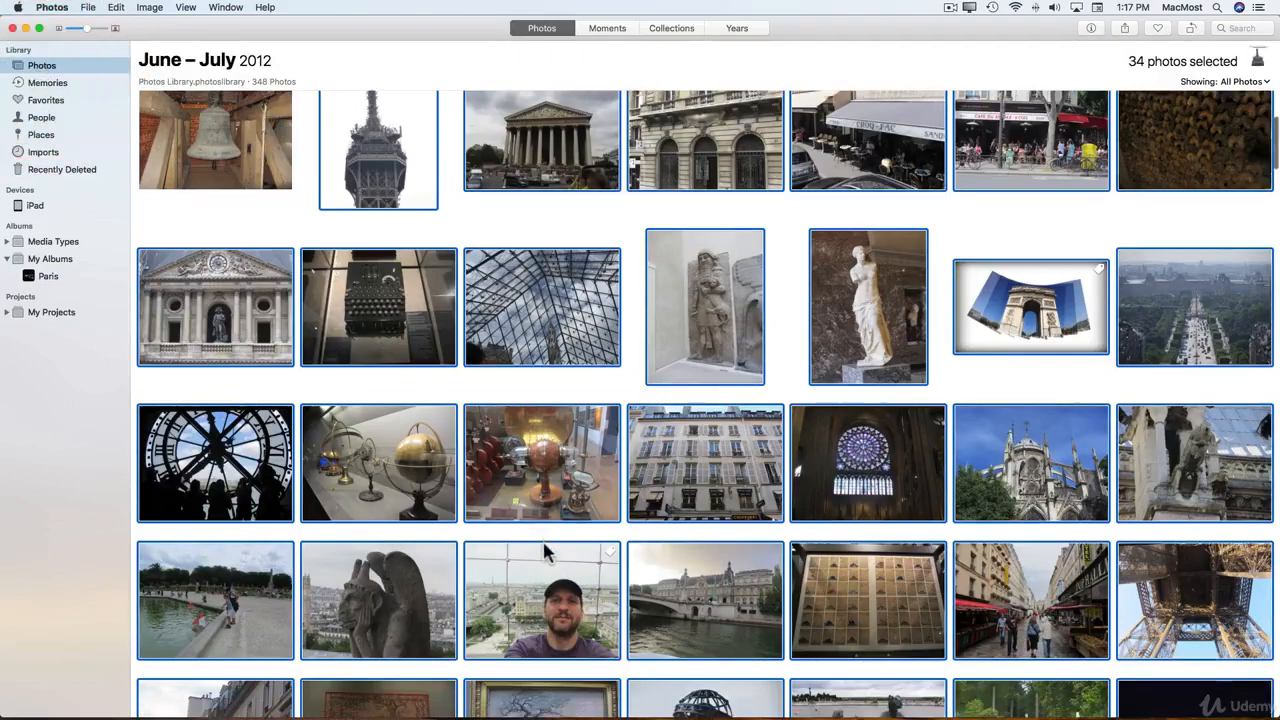
pyautogui.scroll(-5, 543, 551)
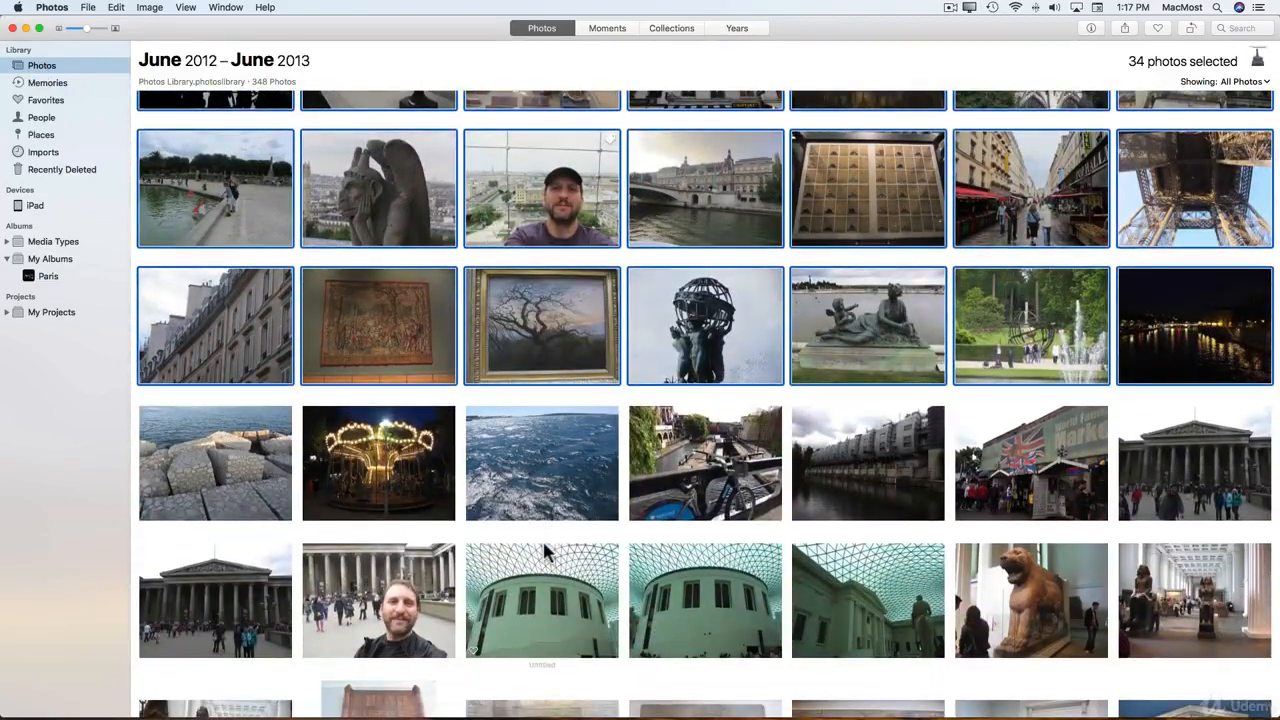
pyautogui.click(195, 460)
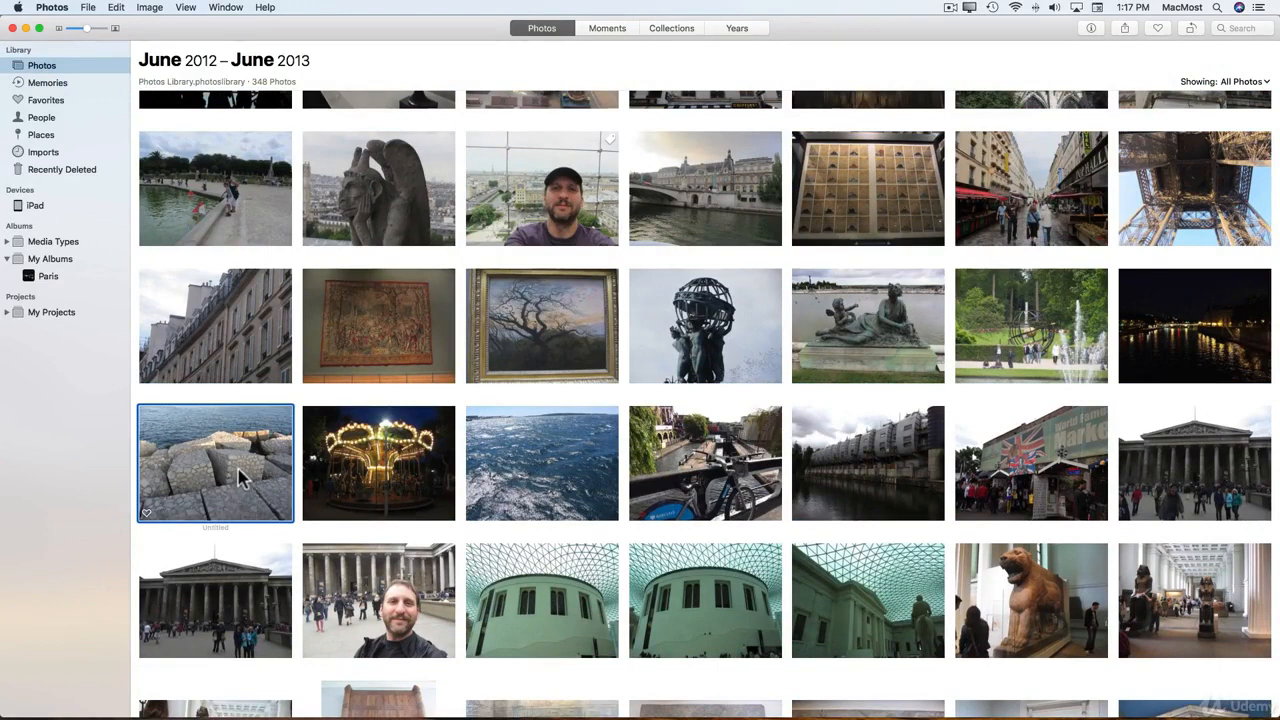
pyautogui.moveTo(240, 478); pyautogui.dragTo(43, 277)
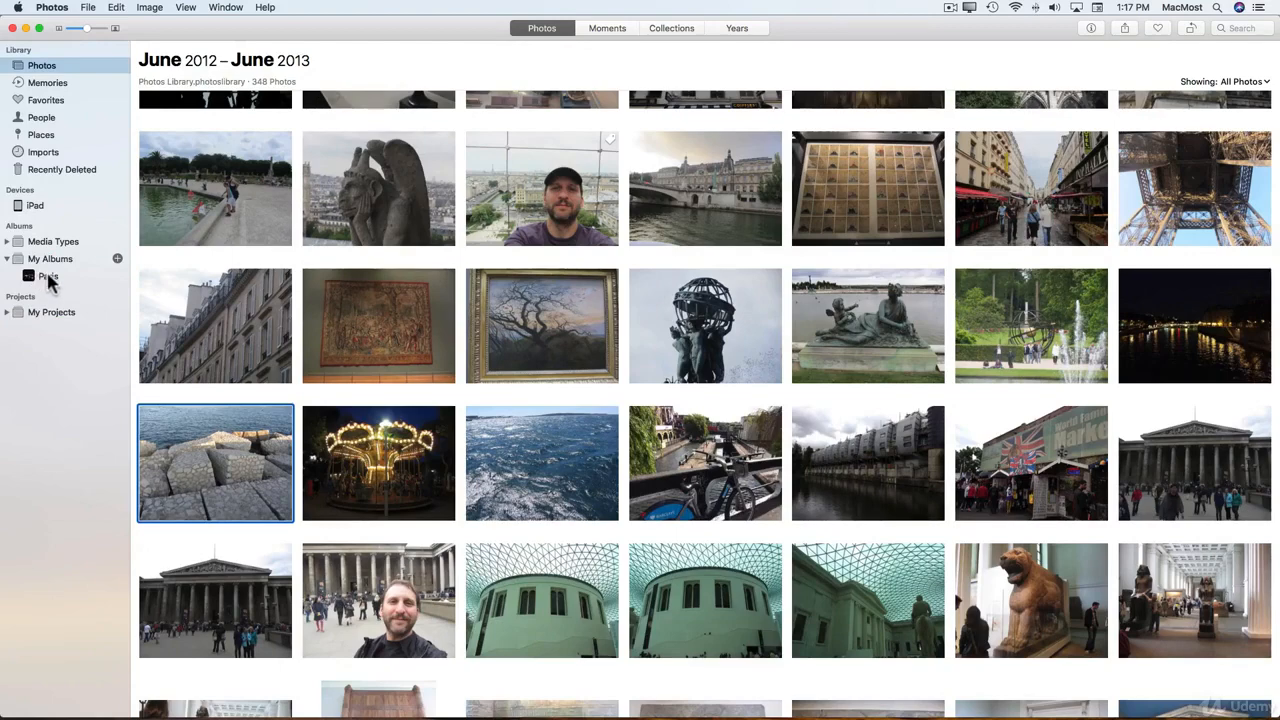
pyautogui.click(48, 278)
pyautogui.scroll(-3, 700, 450)
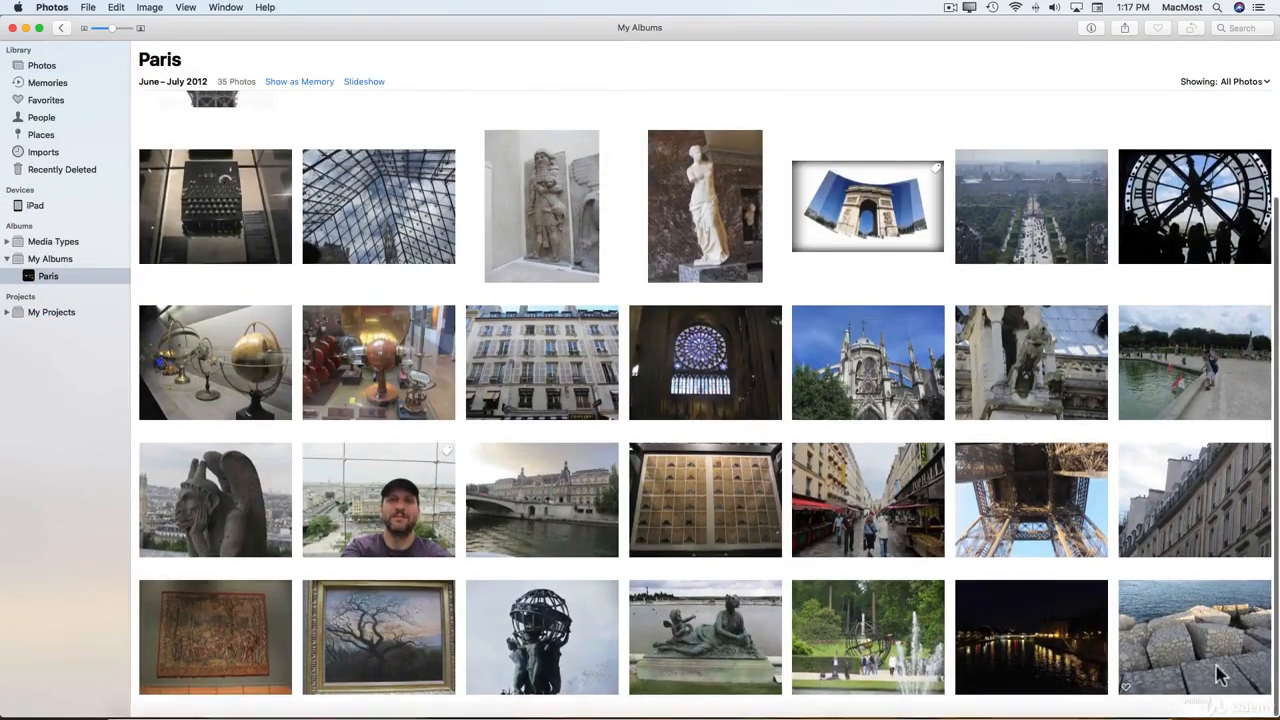
pyautogui.click(1218, 630)
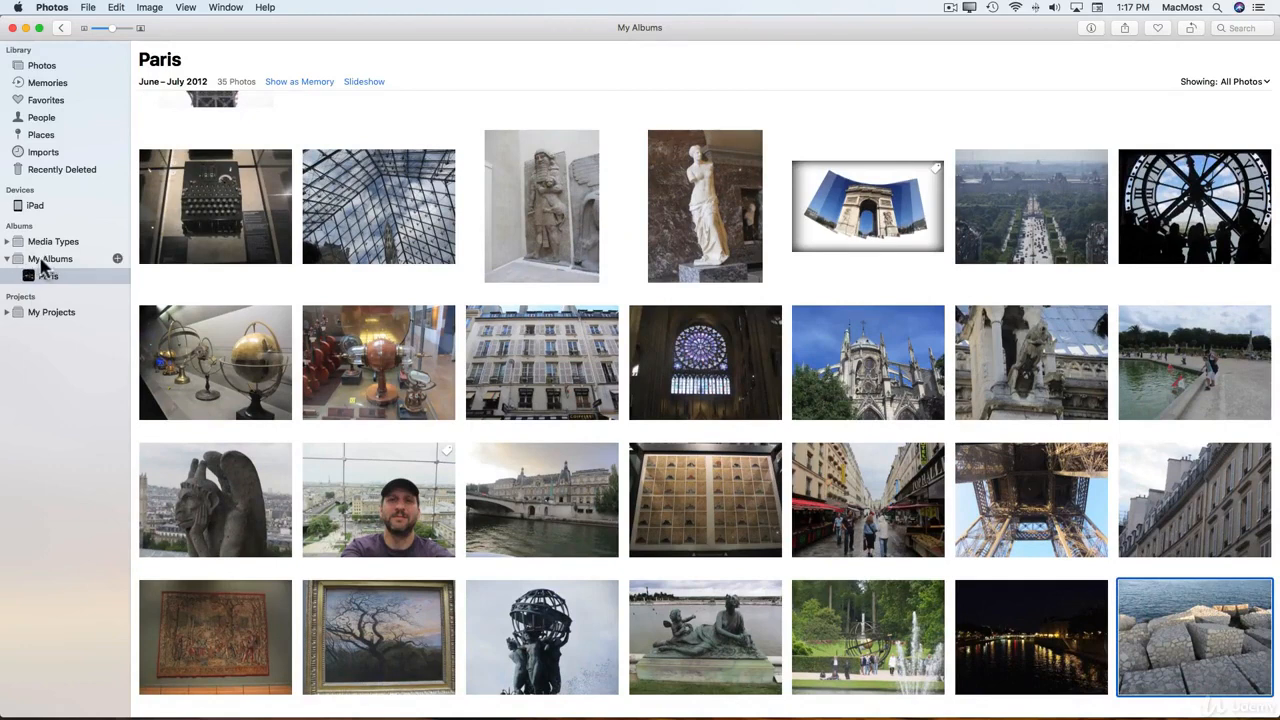
# Step: View the My Albums overview and reopen the Paris album
pyautogui.click(8, 262)
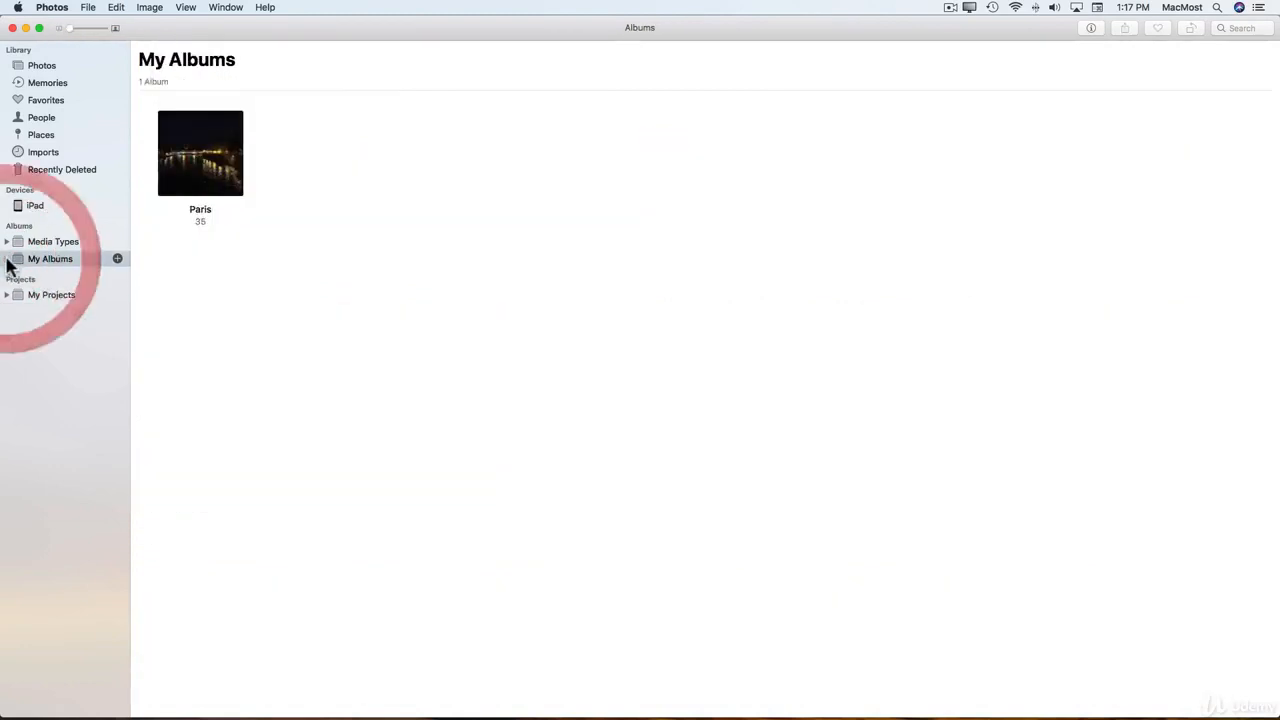
pyautogui.click(48, 275)
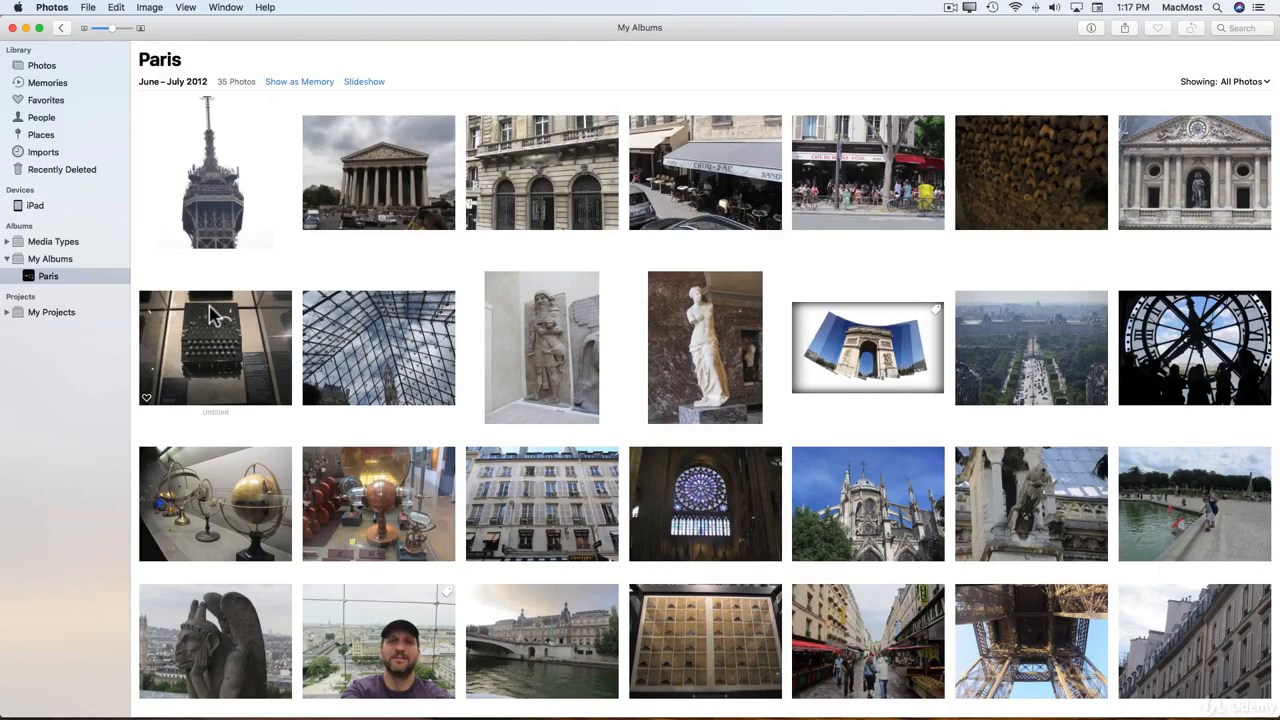
pyautogui.click(700, 513)
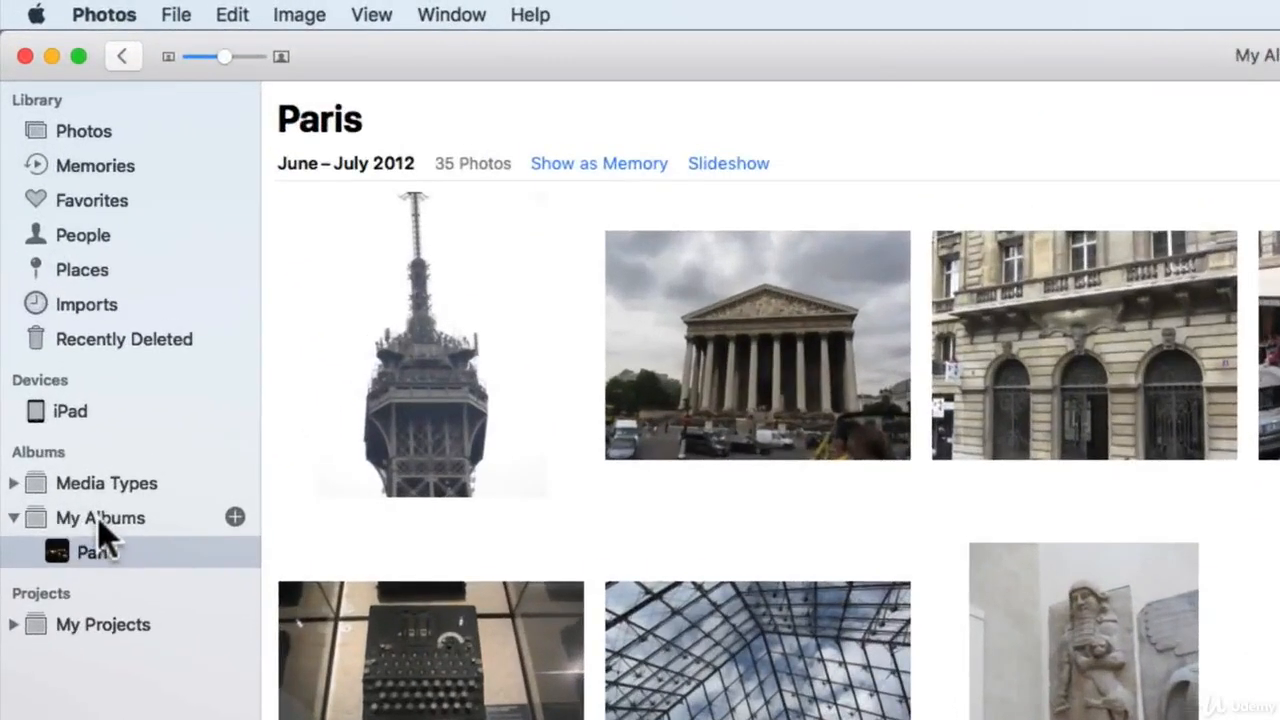
pyautogui.click(46, 259)
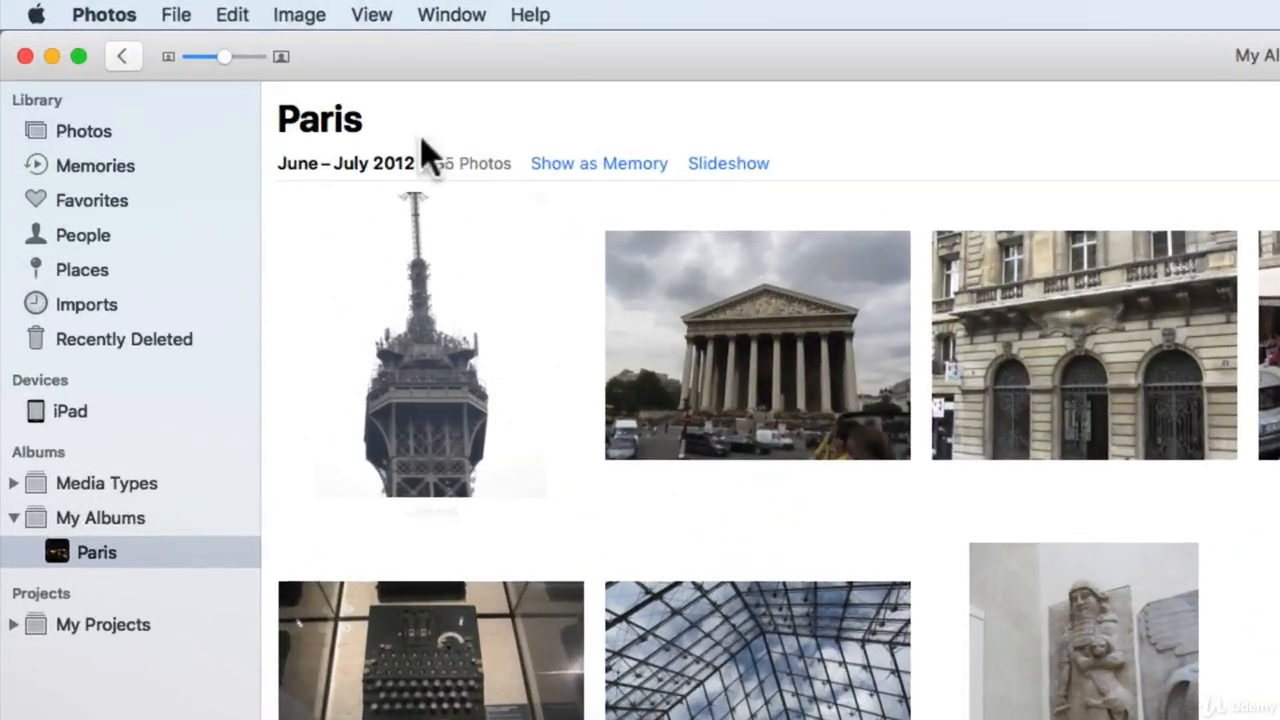
# Step: Keep the Paris album sorted by newest first
pyautogui.click(297, 11)
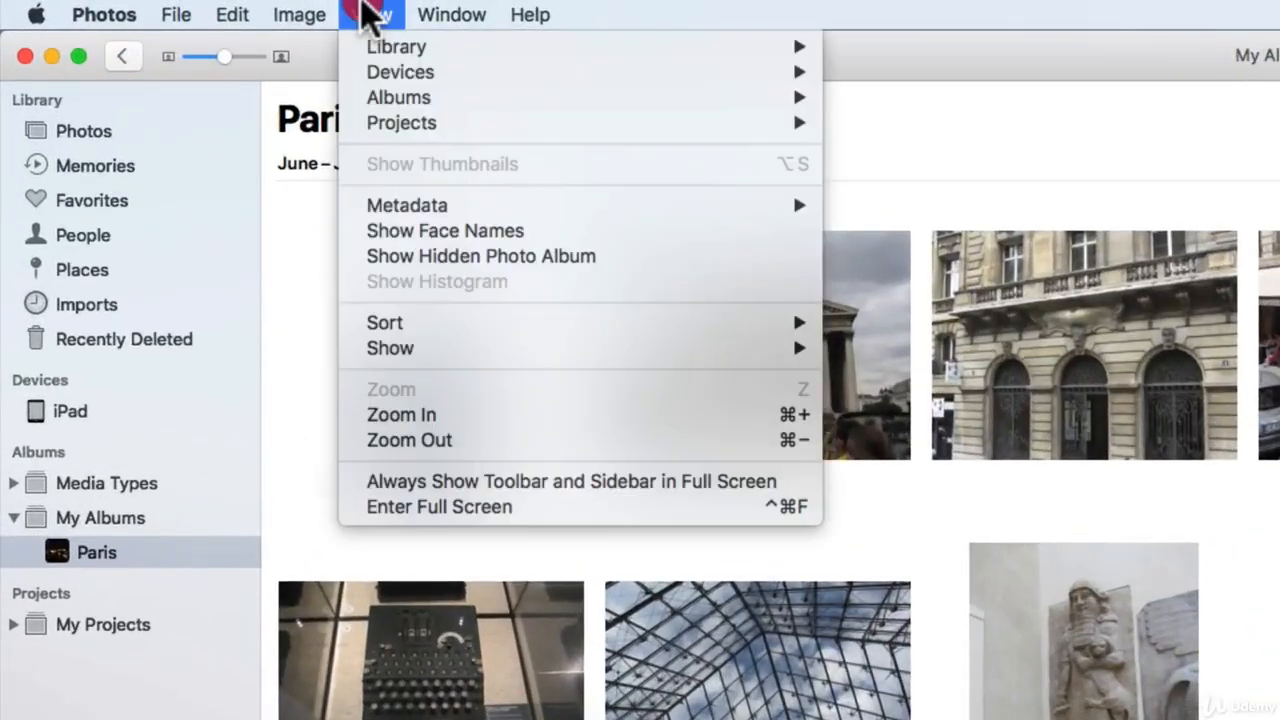
pyautogui.moveTo(405, 328)
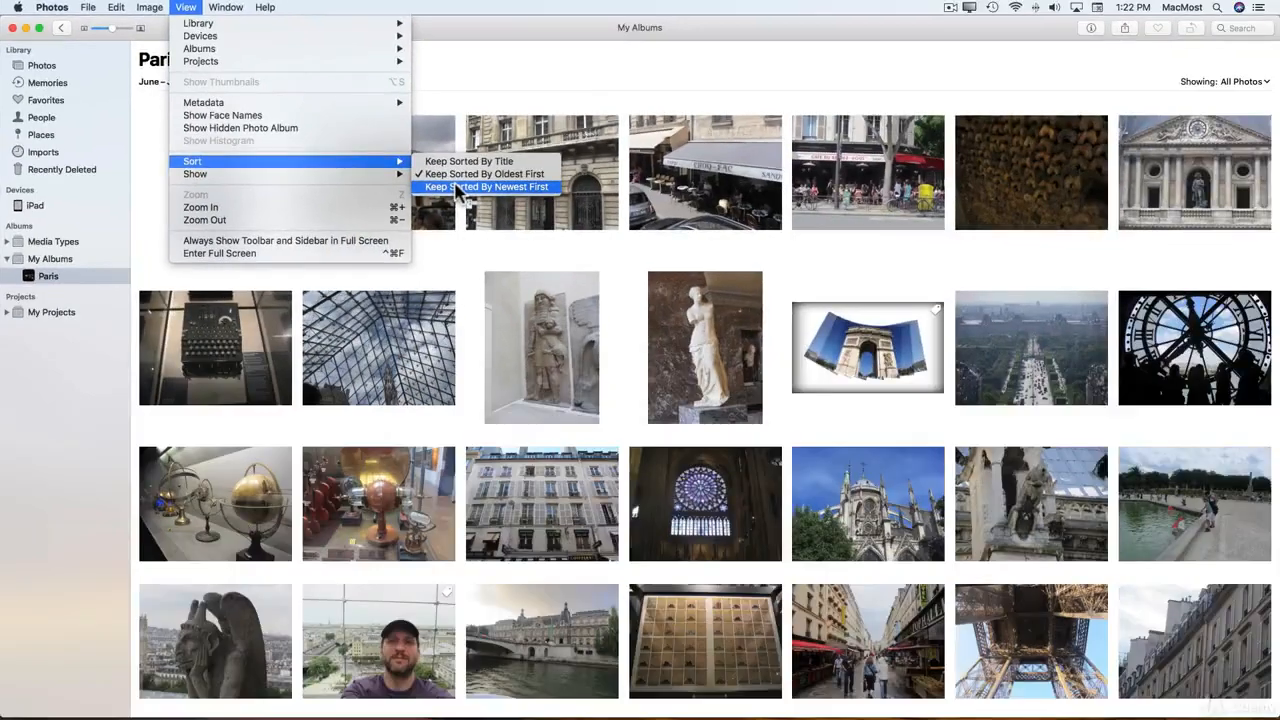
pyautogui.click(912, 374)
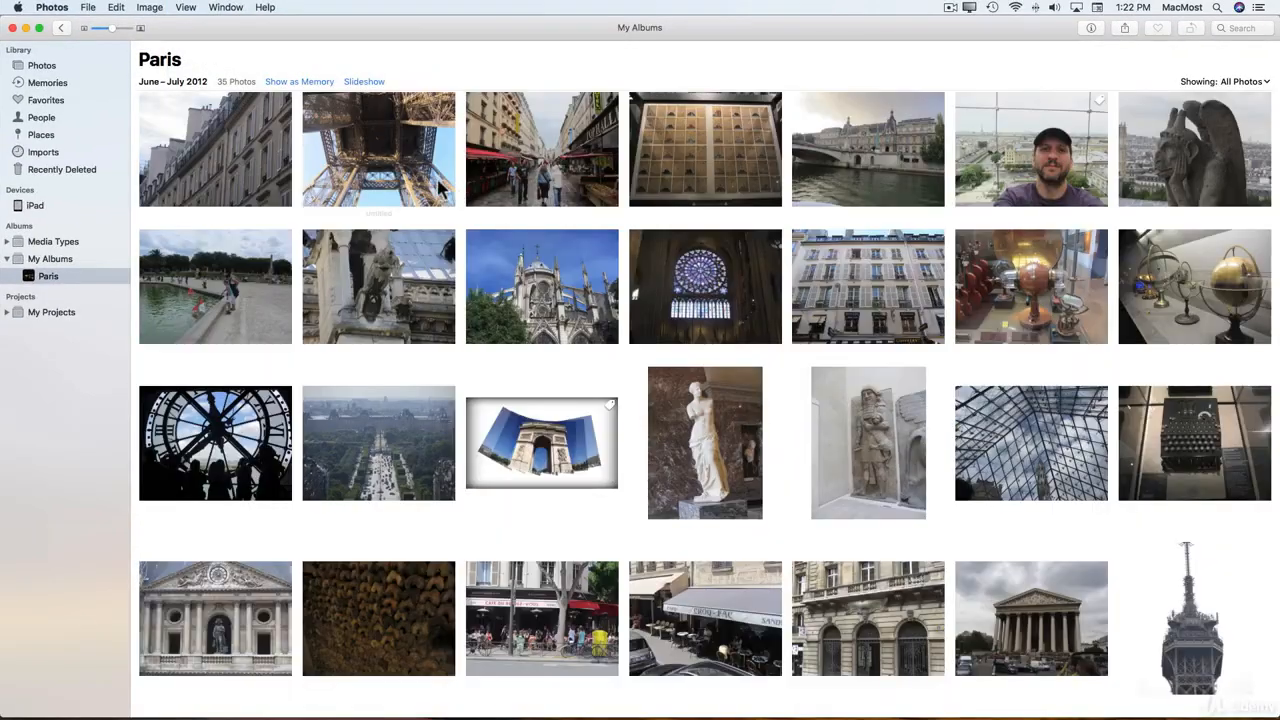
# Step: Remove the rocky shoreline photo at the start of the Paris album from that album only
pyautogui.scroll(3, 250, 145)
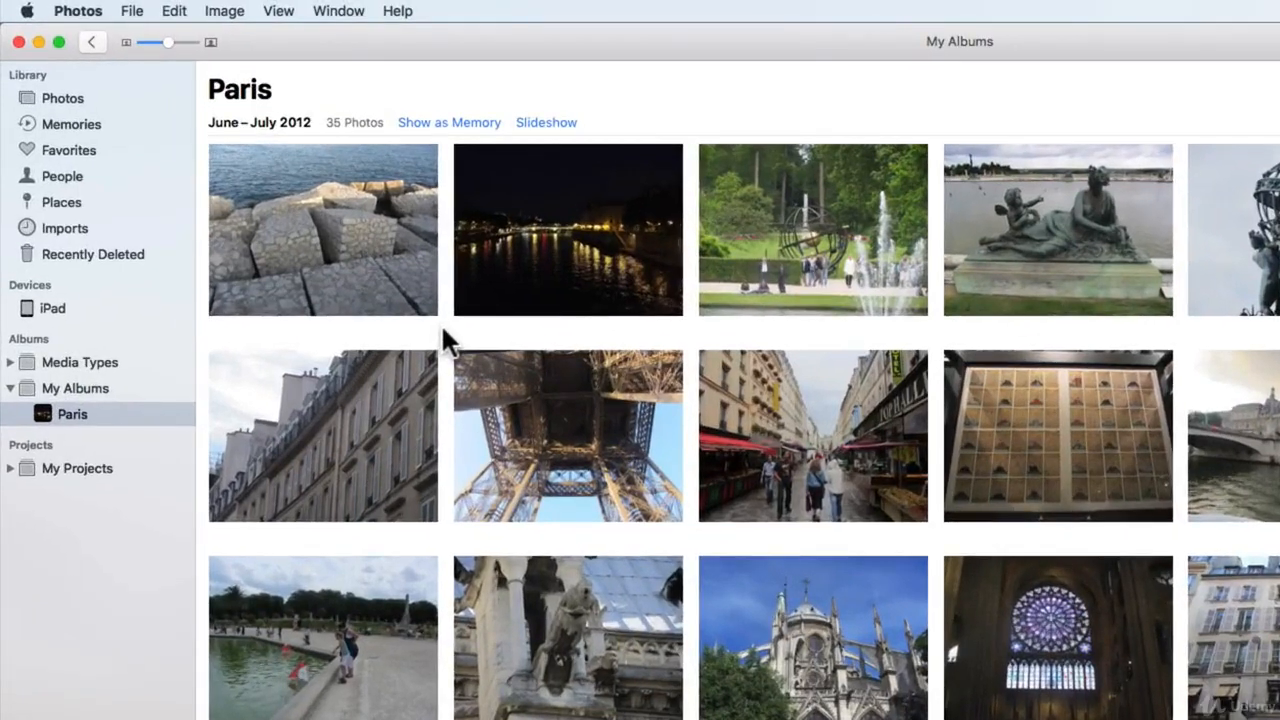
pyautogui.click(358, 271)
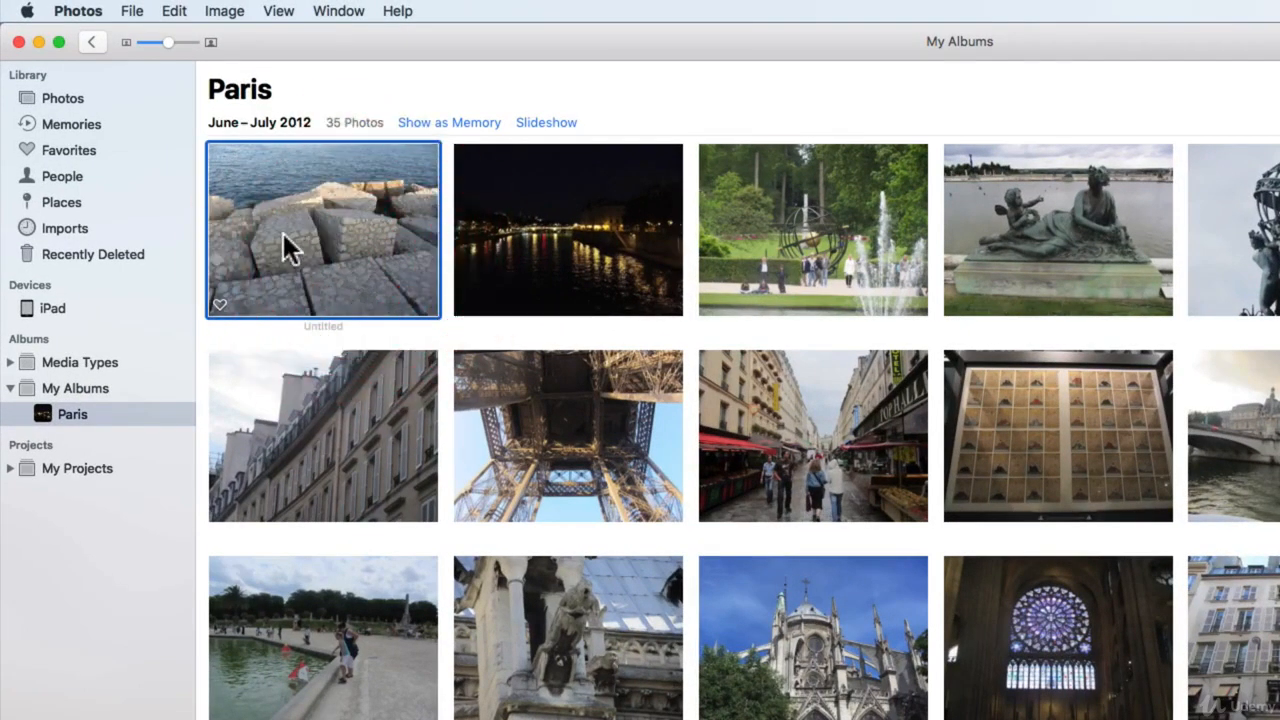
pyautogui.click(224, 12)
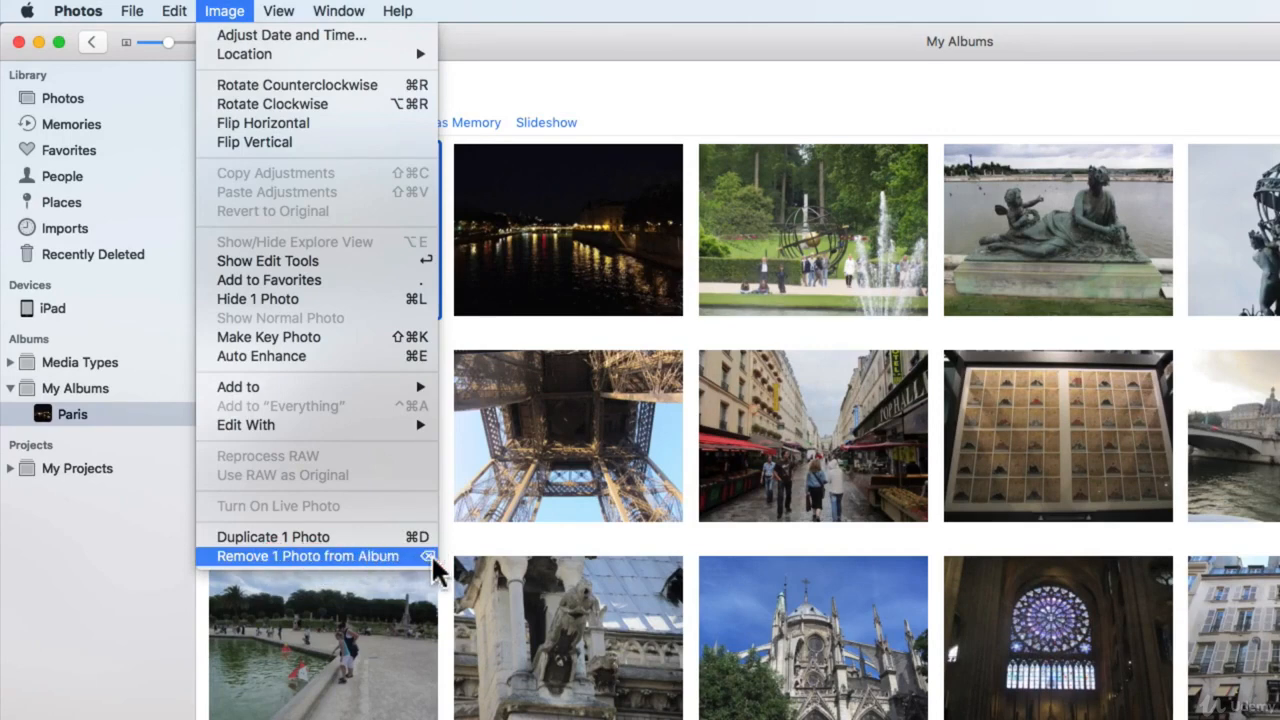
pyautogui.click(360, 558)
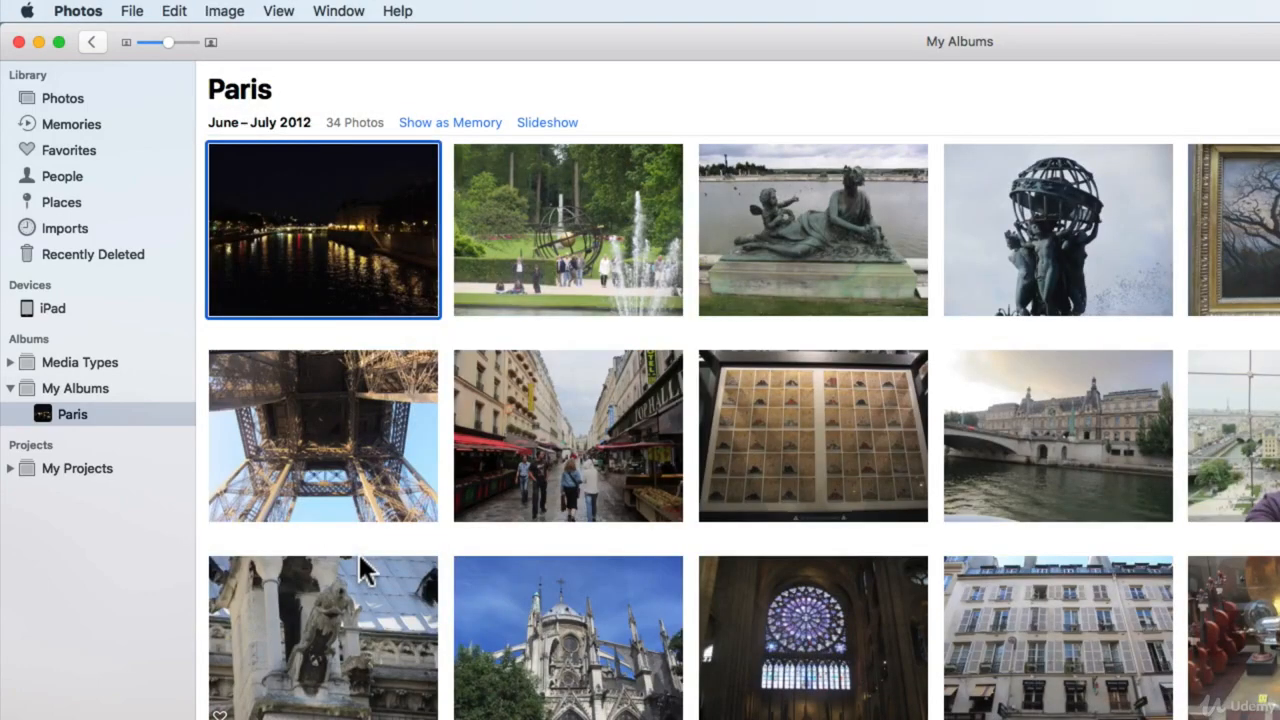
# Step: Select the rocky shoreline photo in the full photo library and view the image command for deleting it there
pyautogui.click(84, 97)
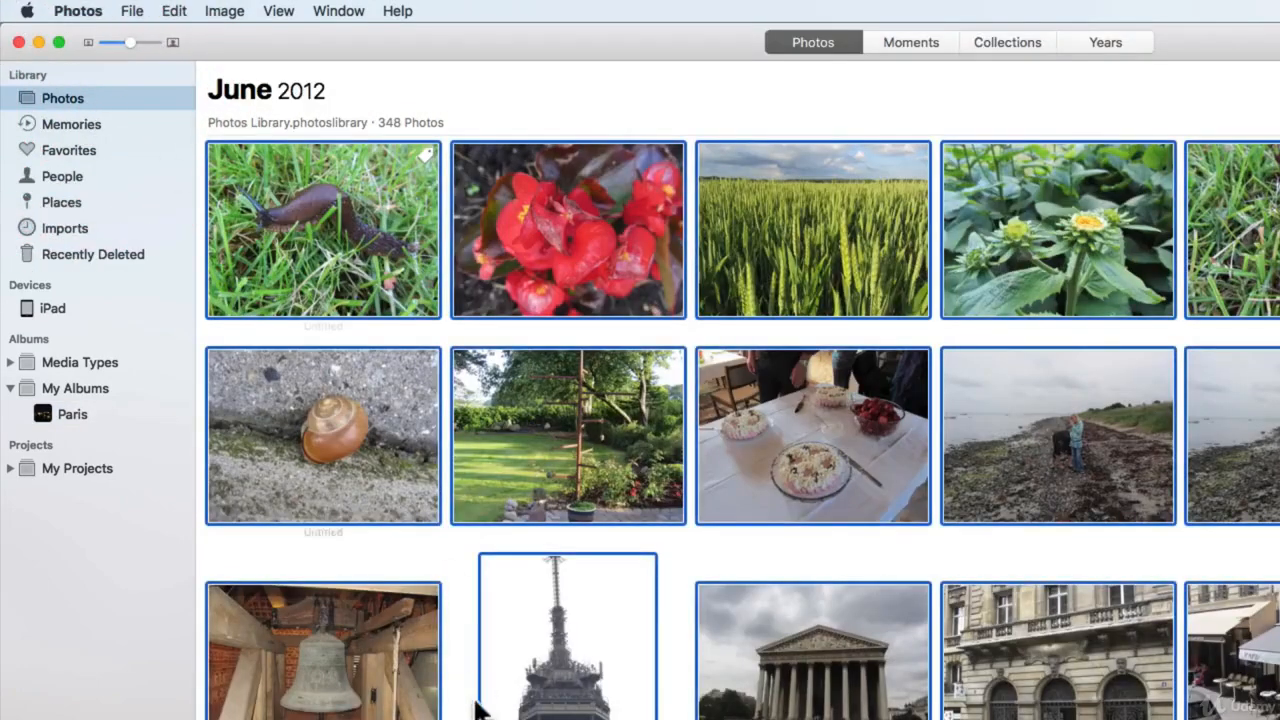
pyautogui.scroll(-10, 478, 706)
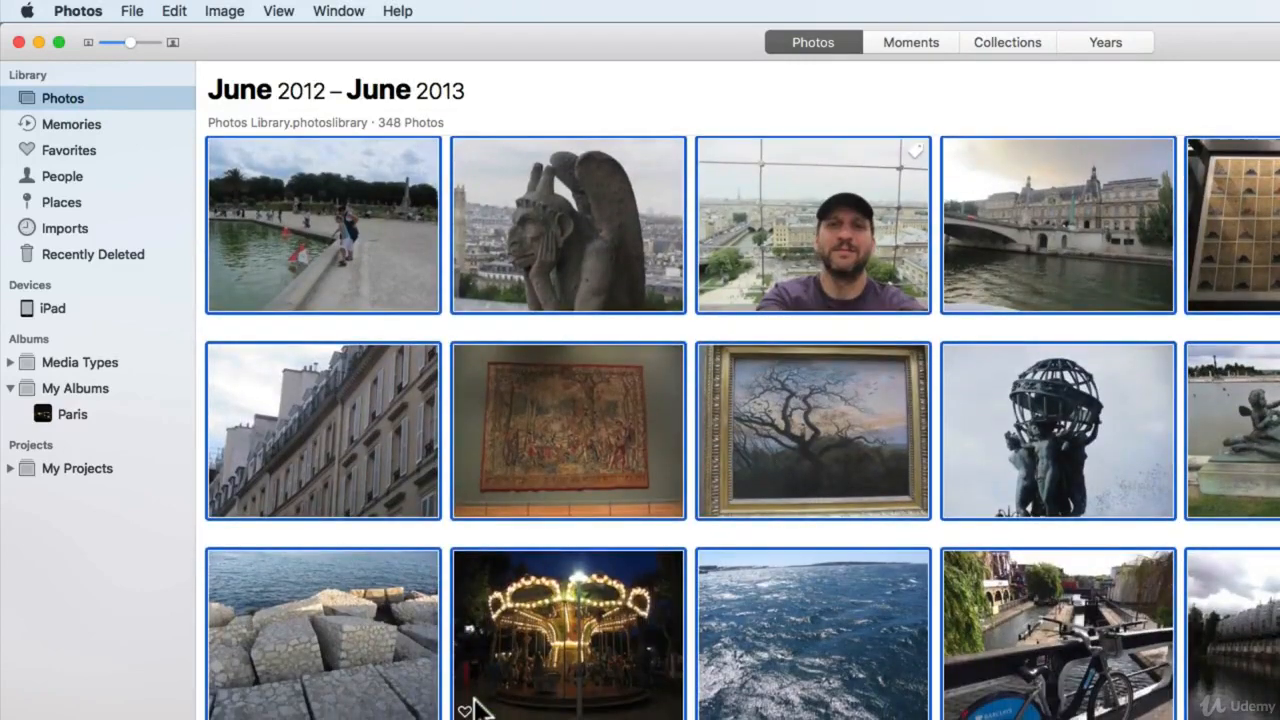
pyautogui.click(391, 583)
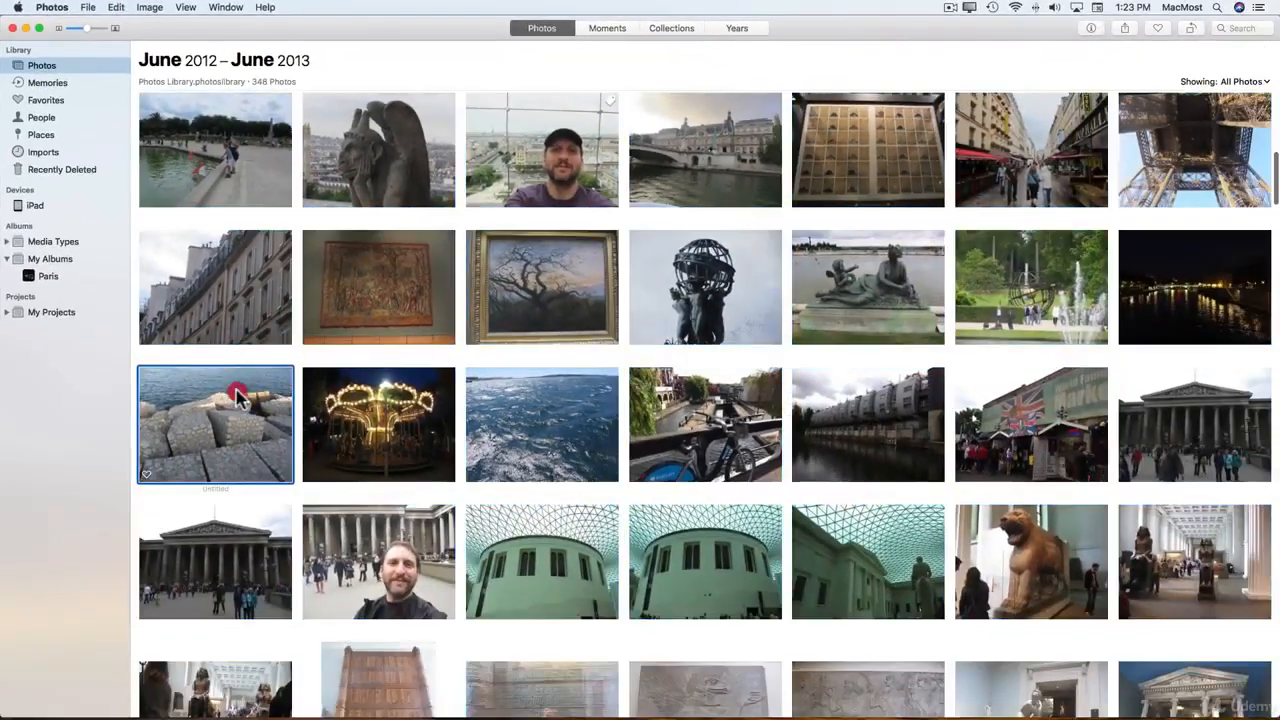
pyautogui.click(273, 451)
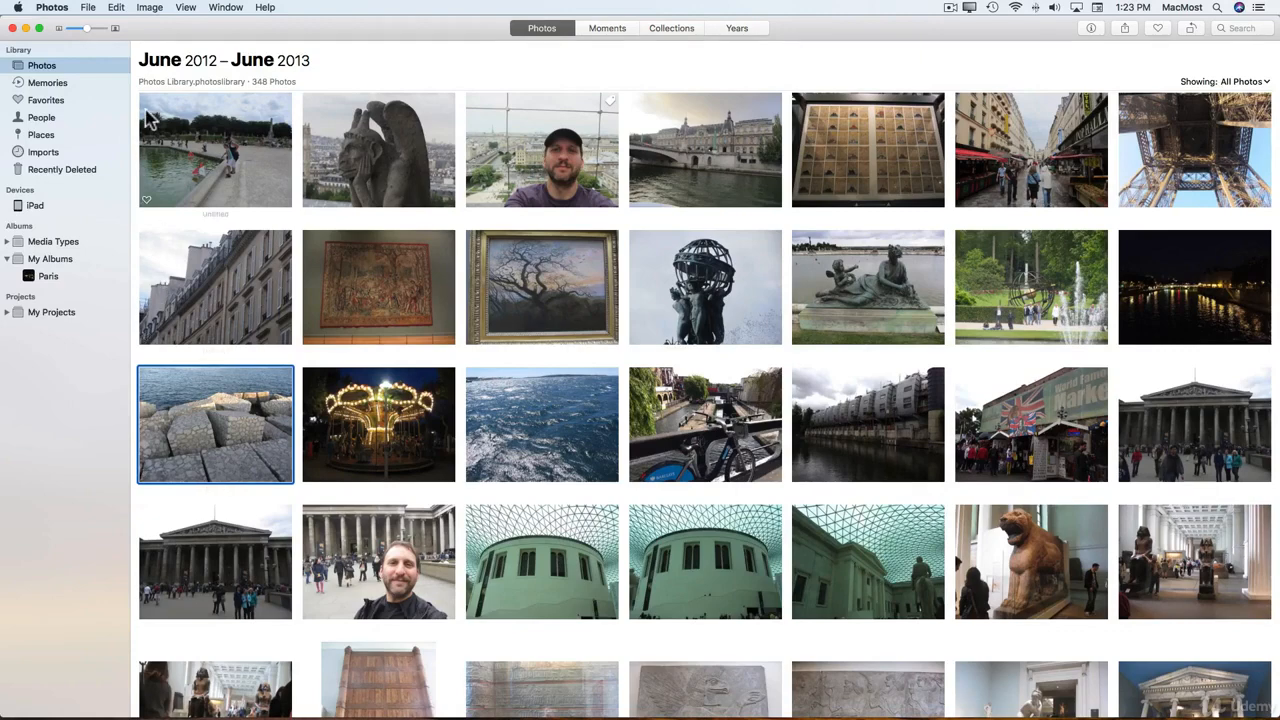
pyautogui.click(150, 8)
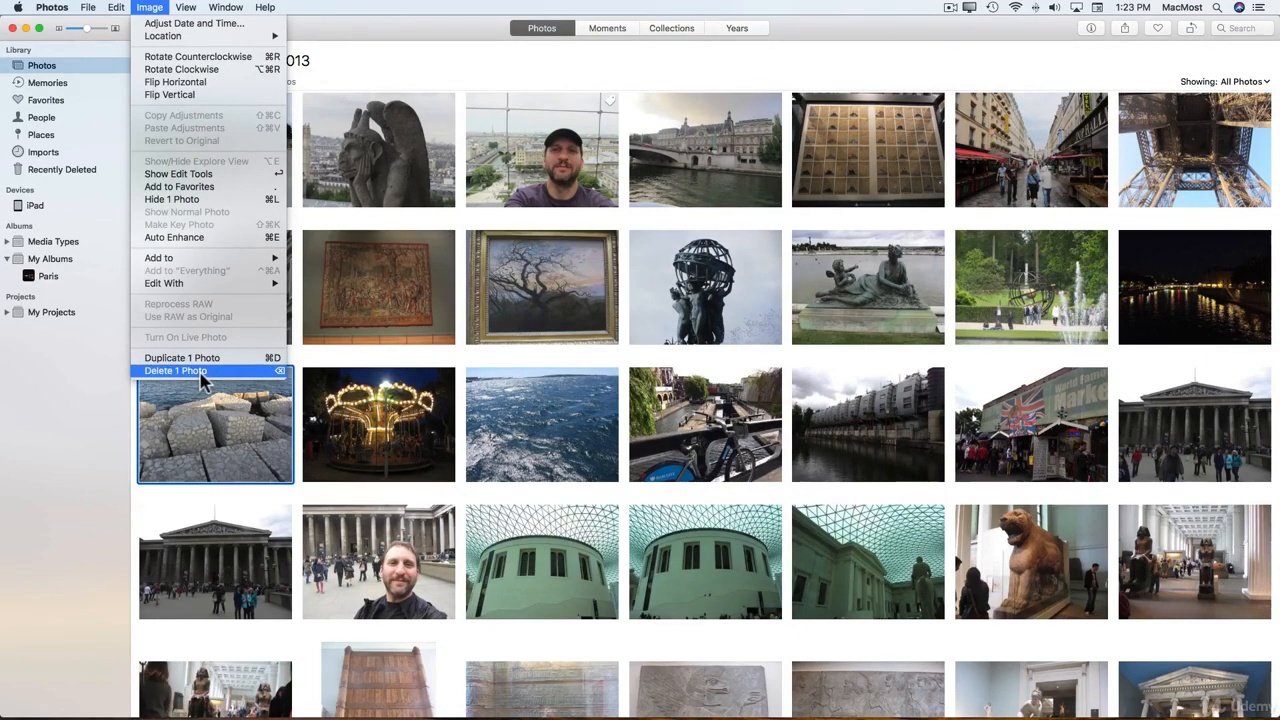
pyautogui.click(41, 62)
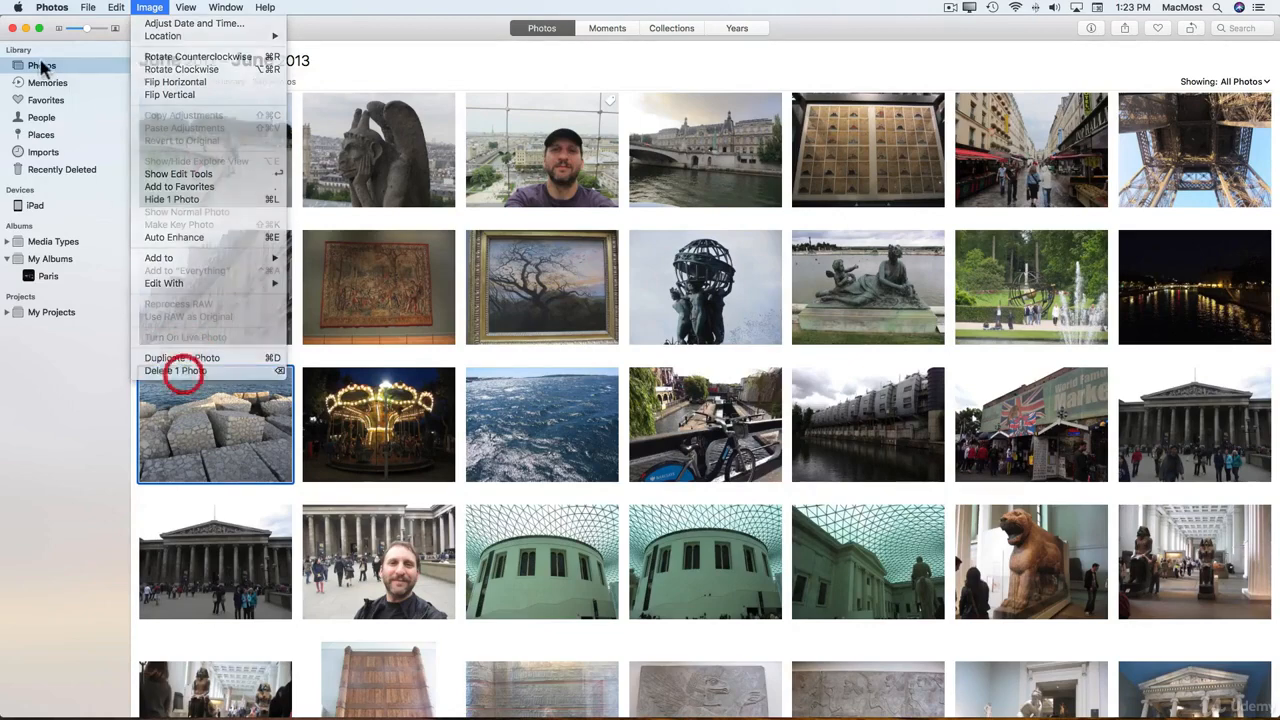